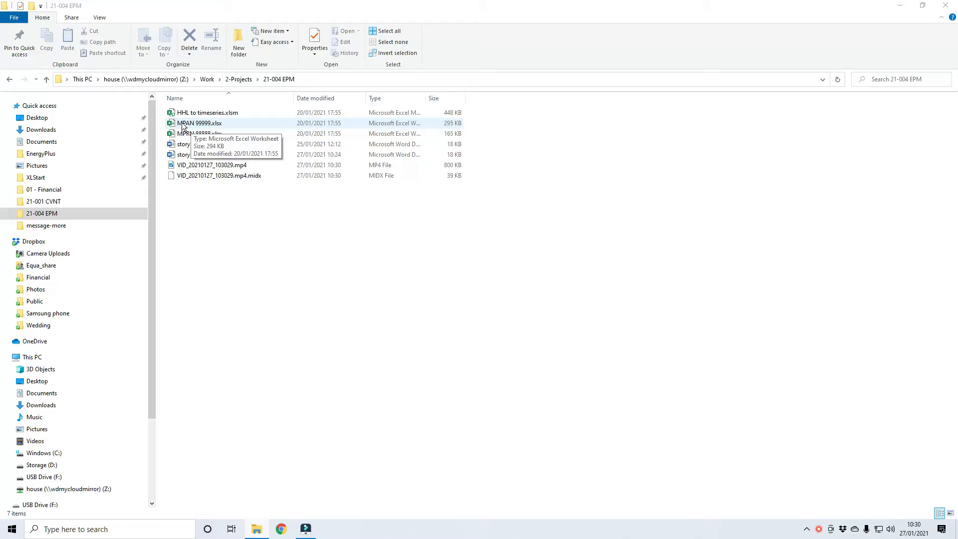
Open MPAN 99999.xlsx and examine its half-hourly time headers and date column down to the last row, returning to cell A1.
left_click(184, 125)
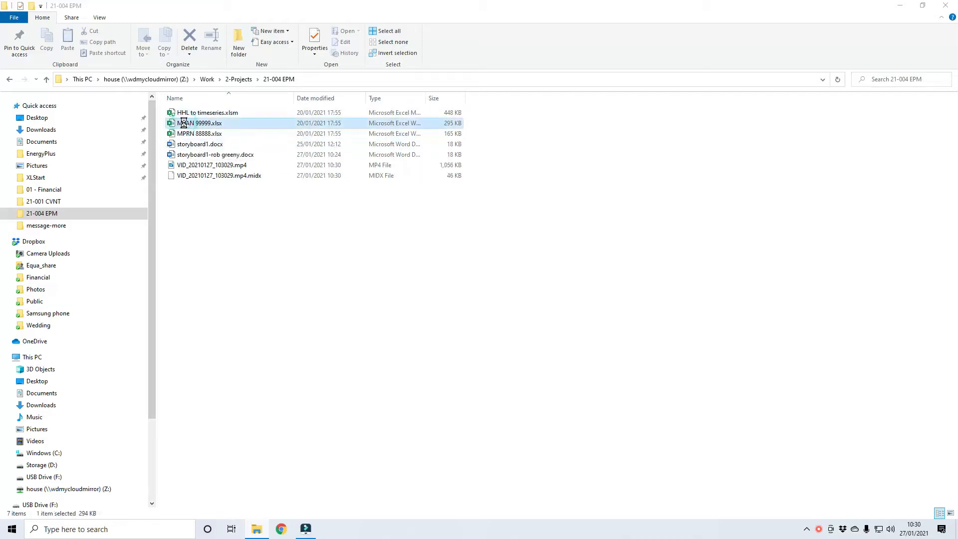
double_click(176, 124)
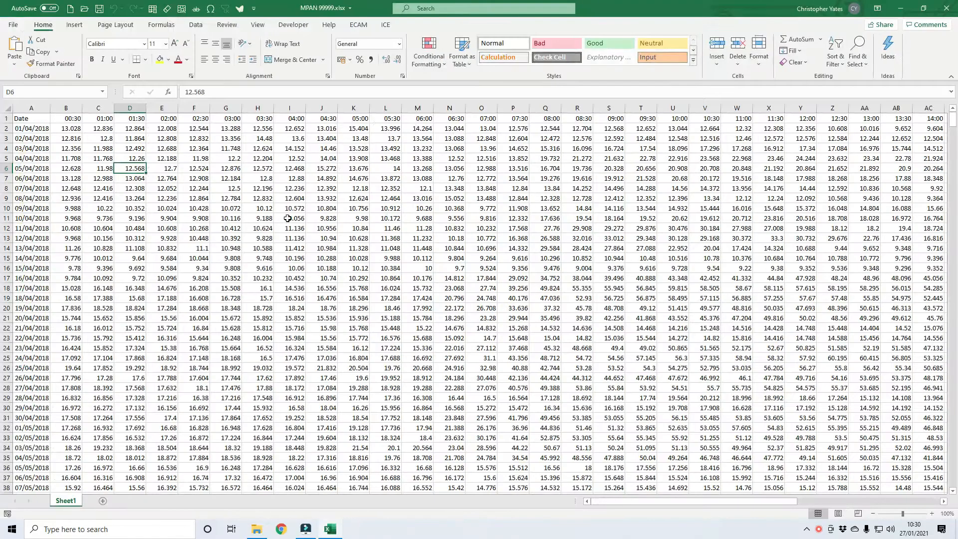
left_click_drag(72, 118, 133, 118)
left_click_drag(40, 130, 42, 244)
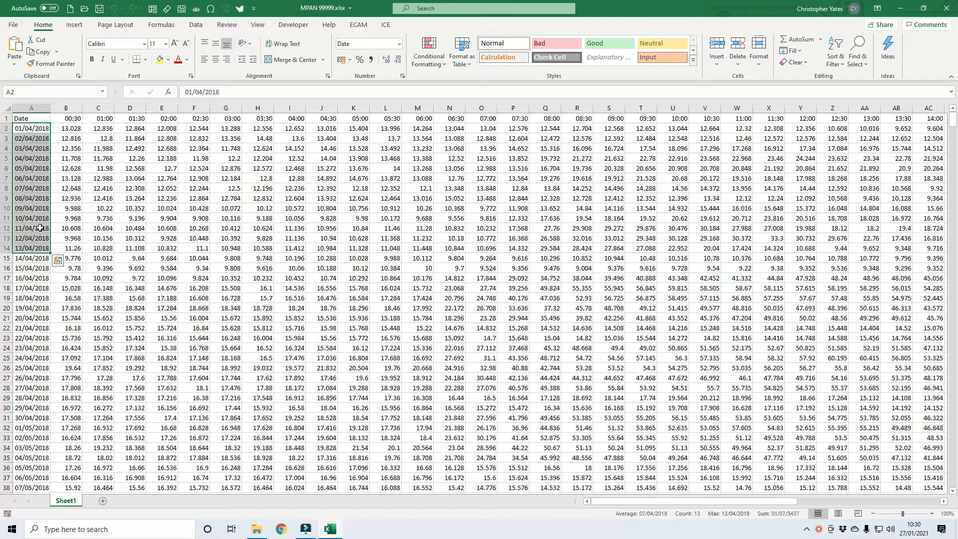
scroll(40, 228, "down", 7)
scroll(39, 231, "up", 7)
left_click(30, 129)
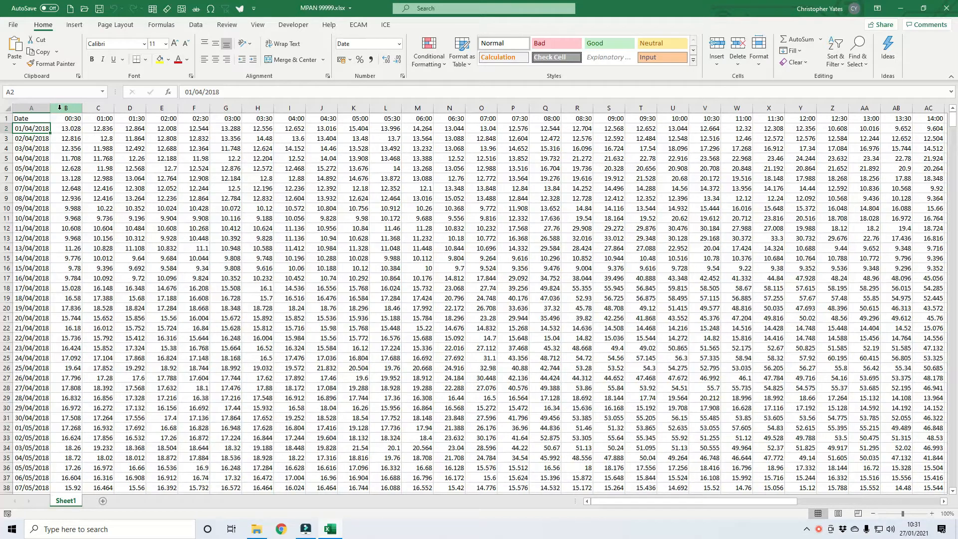
left_click(38, 205)
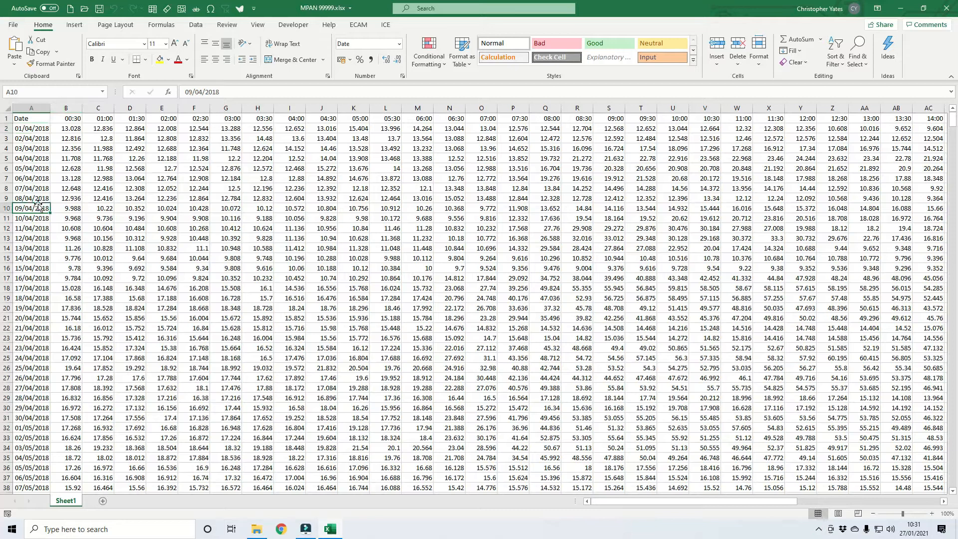
key("ctrl+Down")
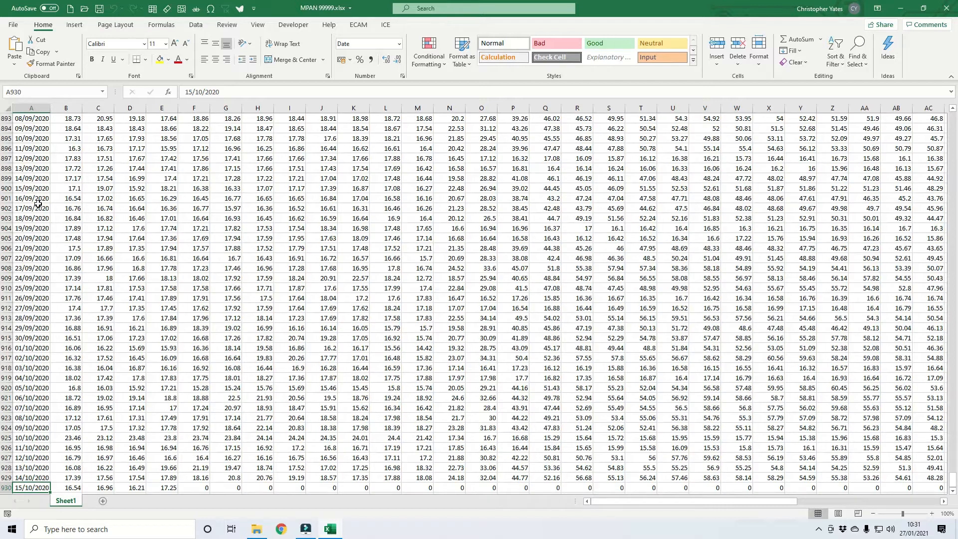
key("ctrl+Home")
Open MPRN 88888.xlsx from the project folder and go to its first cell.
key("alt+Tab")
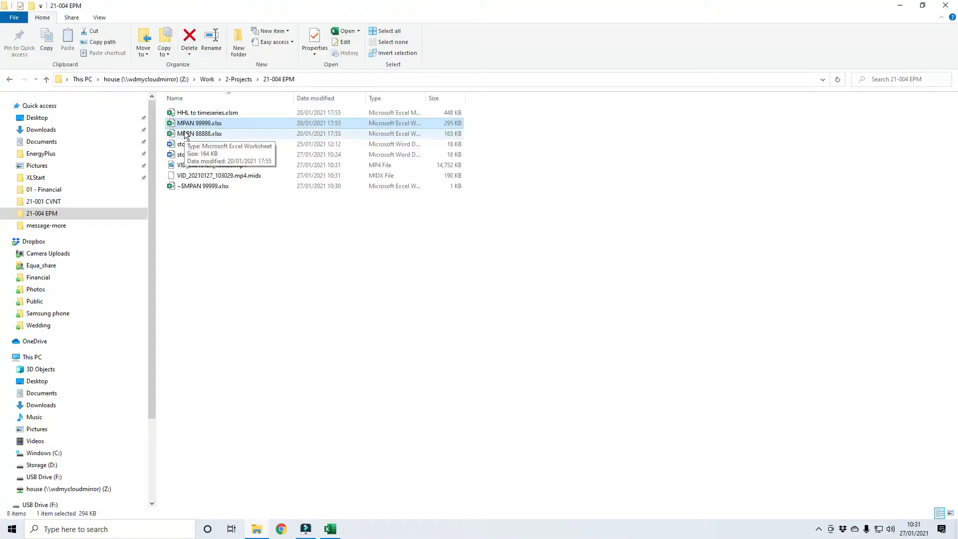
double_click(183, 130)
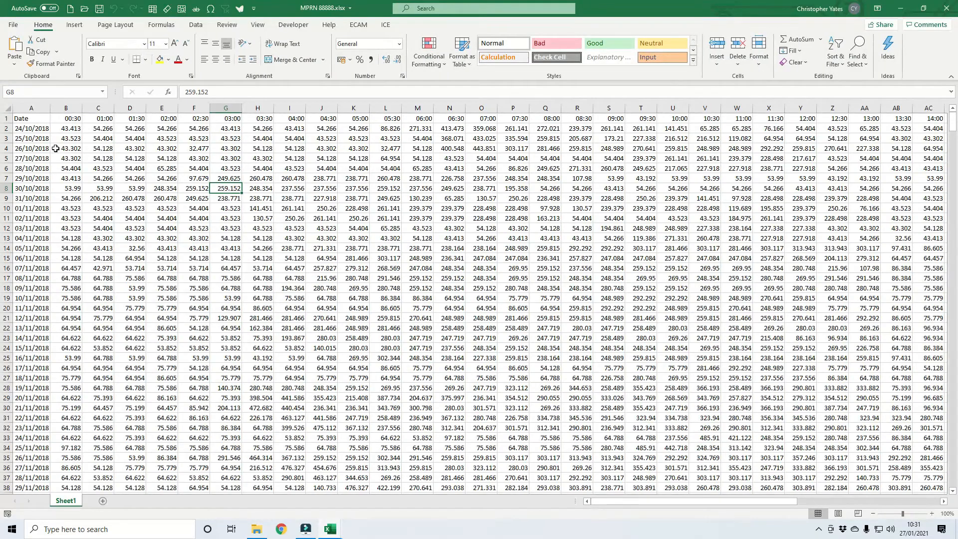
key("ctrl+Home")
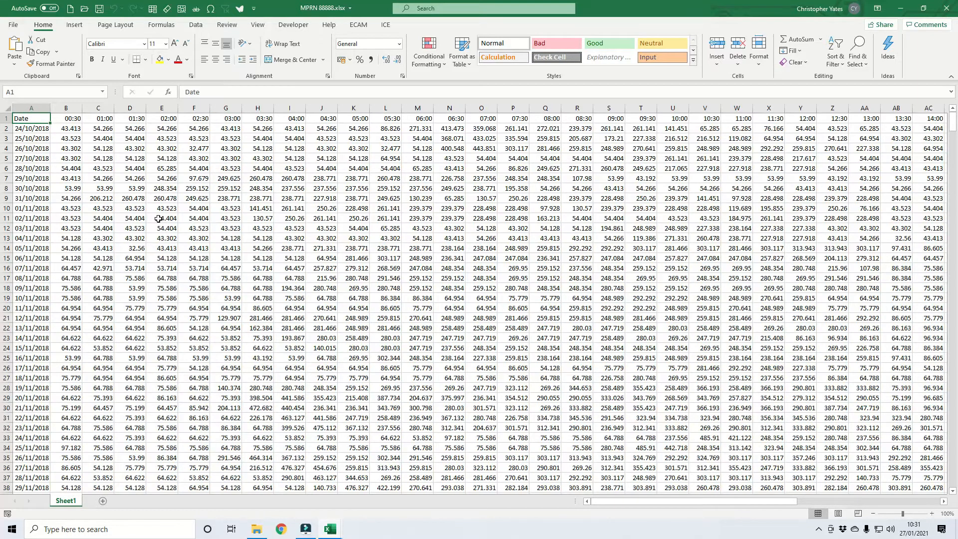
Open the macro workbook HHL to timeseries.xlsm from the project folder.
key("alt+Tab")
key("Tab")
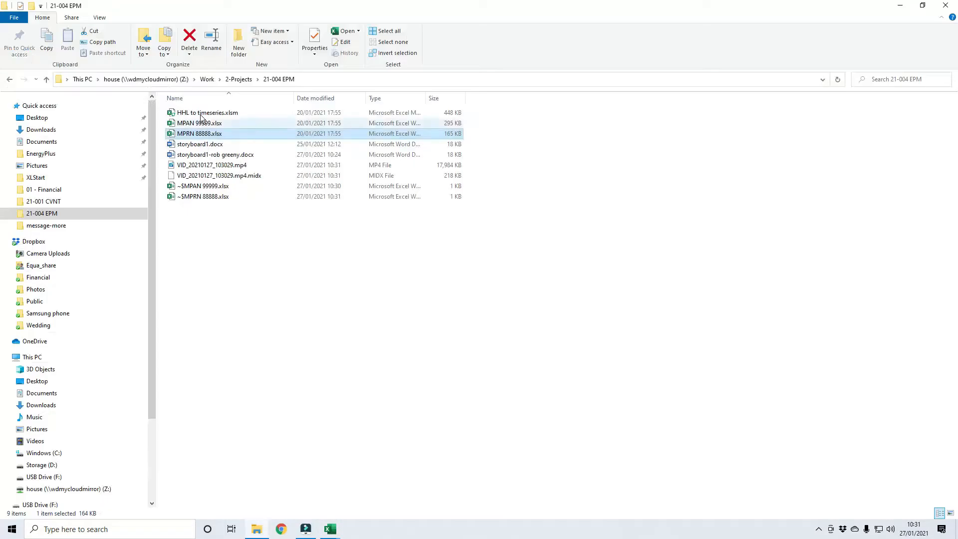
double_click(199, 114)
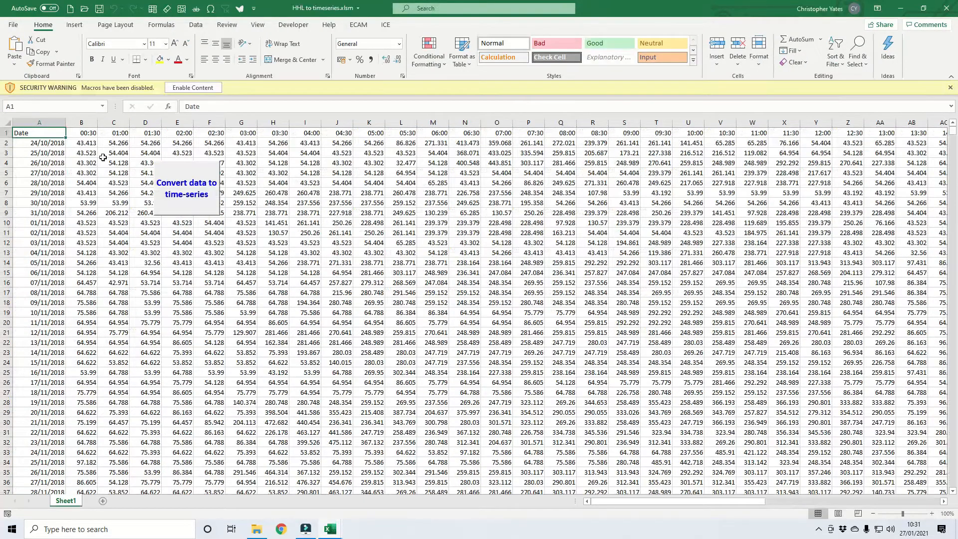
Delete all existing data on Sheet1 of HHL to timeseries.xlsm, from A1 to the last used cell.
left_click(16, 131)
key("ctrl+shift+End")
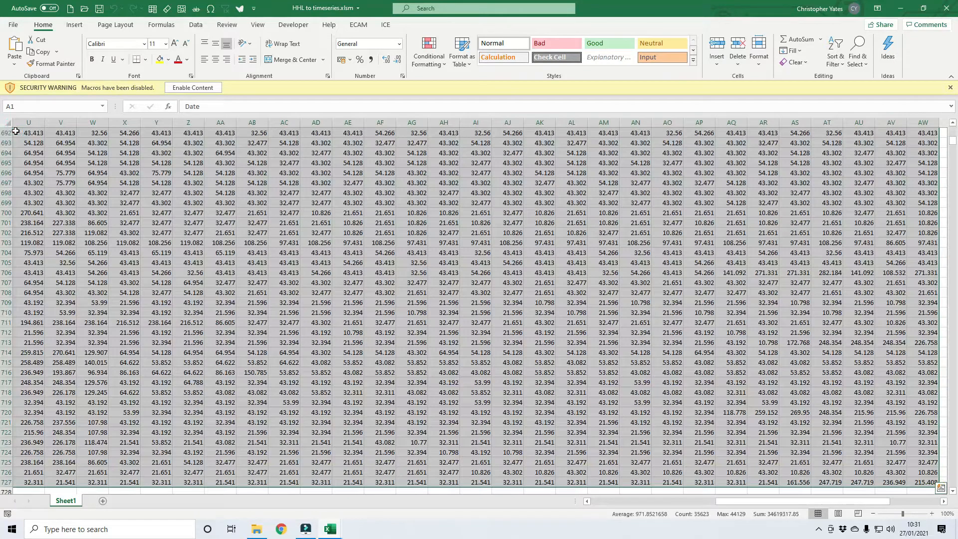
key("Delete")
key("ctrl+BackSpace")
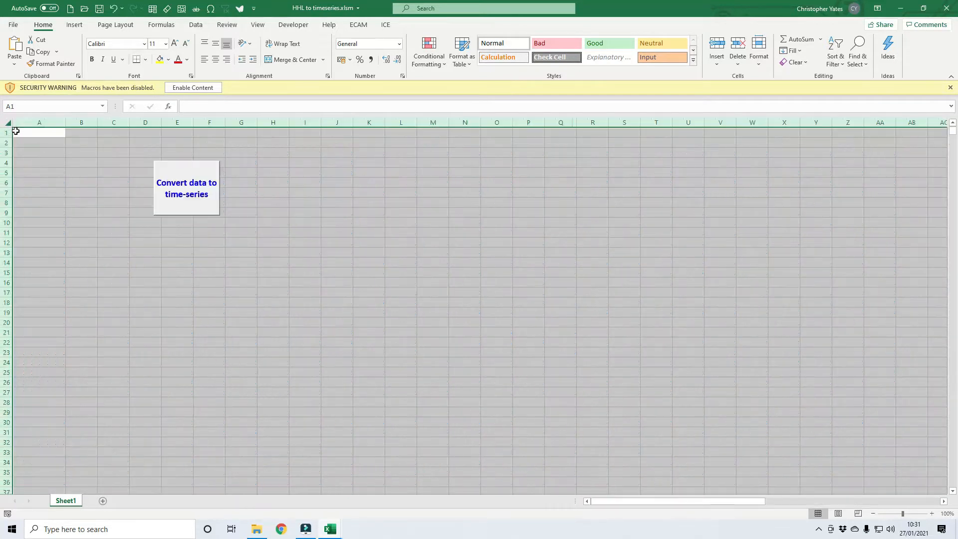
Enable the workbook's macros, make it a trusted document and display the ECAM add-in tools.
left_click(192, 87)
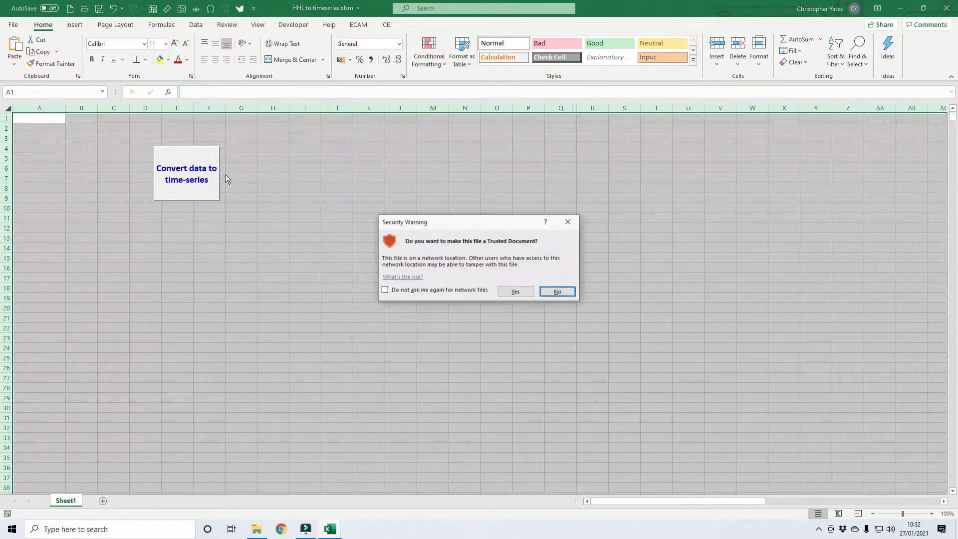
left_click(516, 293)
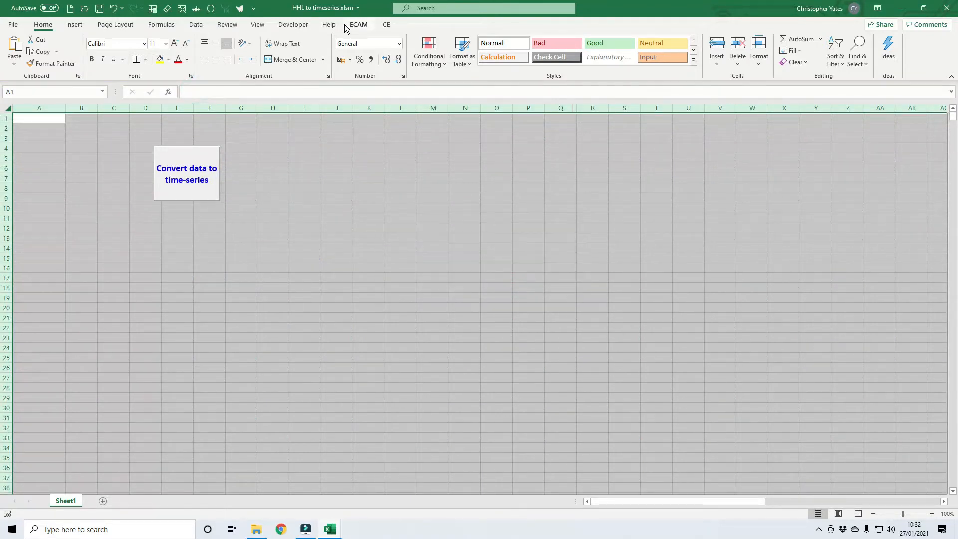
left_click(386, 25)
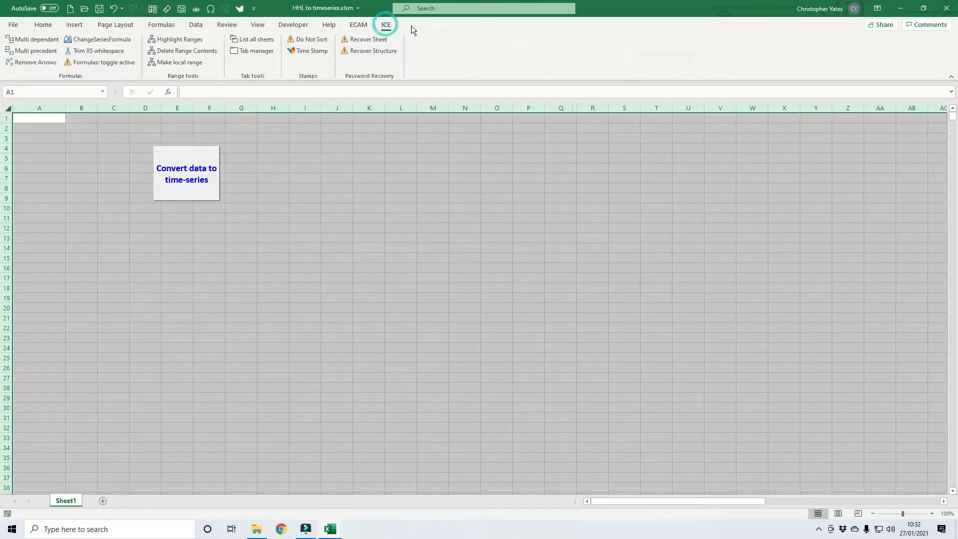
left_click(358, 25)
Copy the entire data table from MPAN 99999.xlsx and paste it at A1 of HHL to timeseries.xlsm.
left_click(265, 175)
left_click(54, 116)
left_click(196, 146)
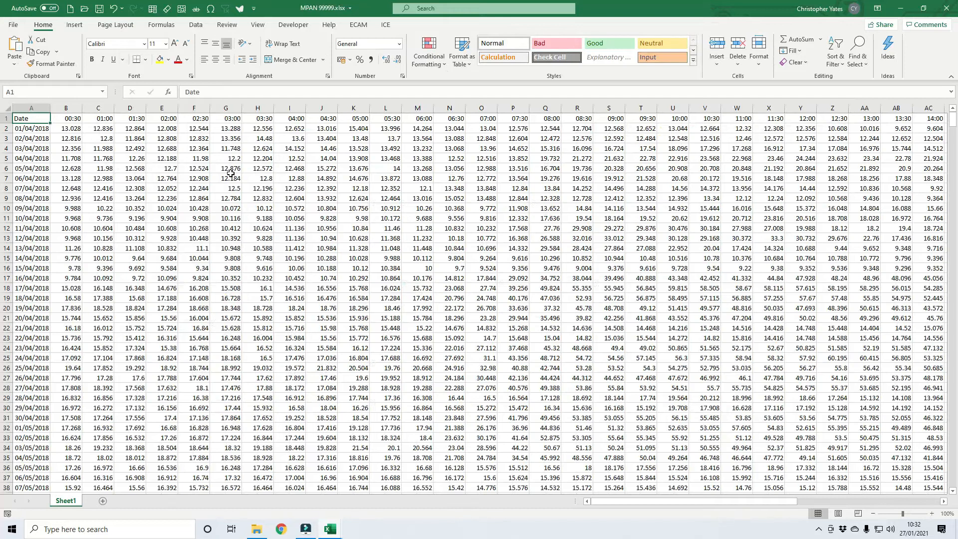
key("ctrl+shift+End")
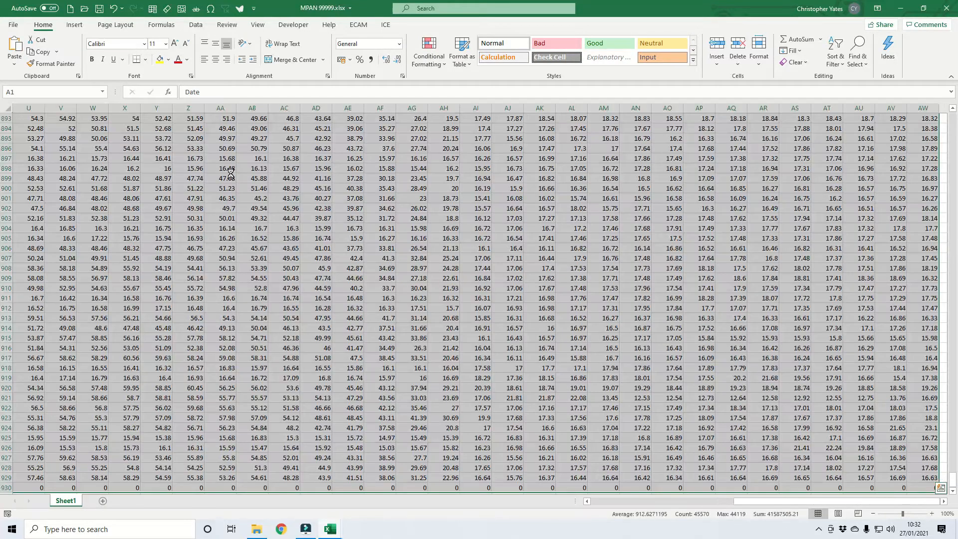
key("ctrl+c")
key("alt+Tab")
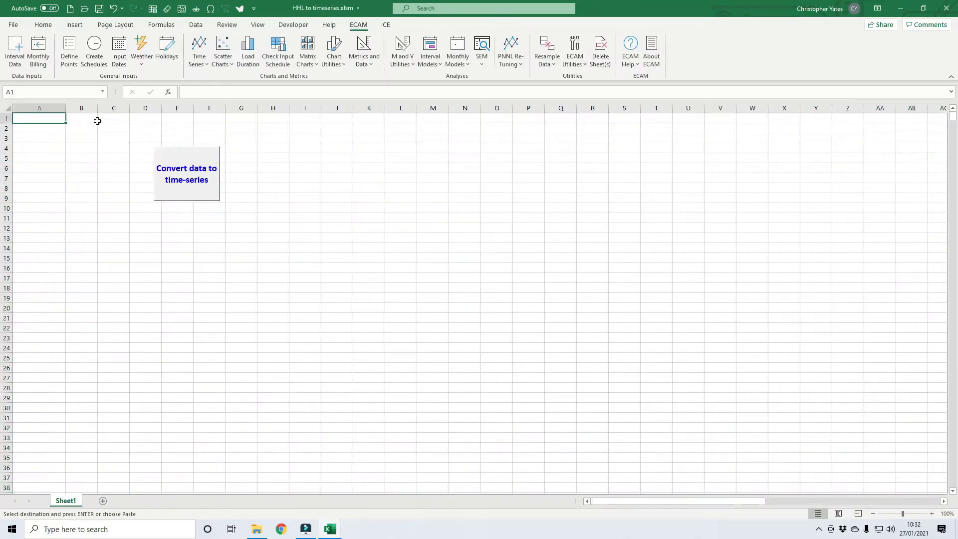
key("ctrl+v")
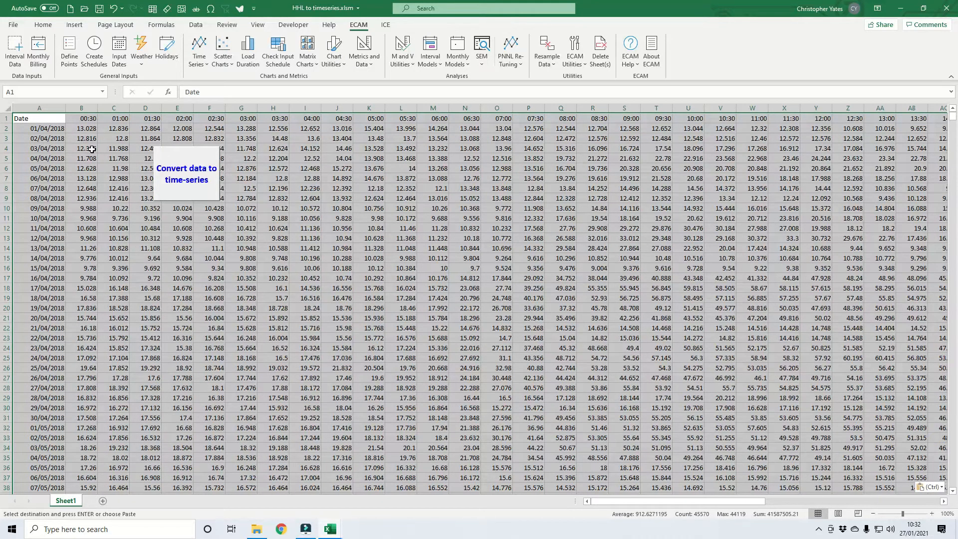
Start the time-series conversion and set the Time series range to Sheet1!$B$1:$AW$1.
left_click(186, 182)
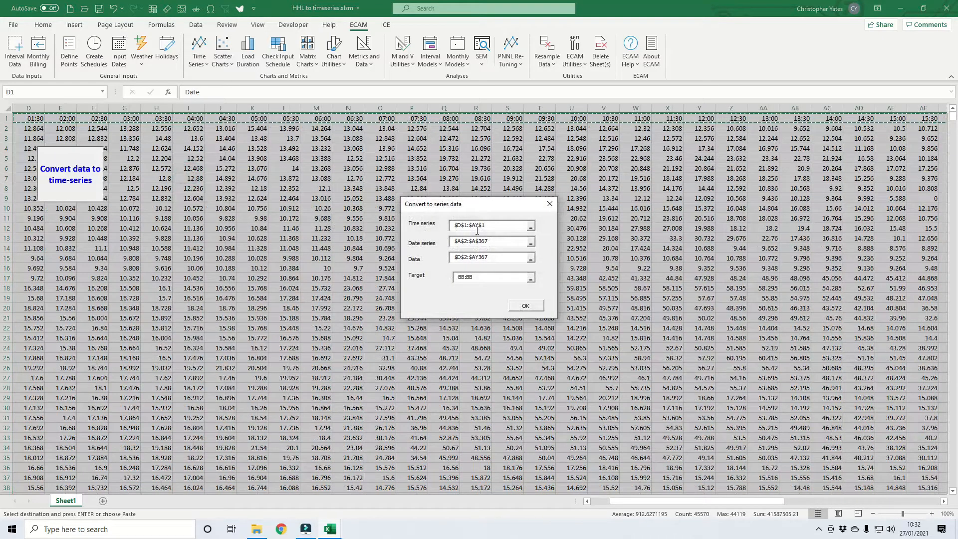
left_click_drag(623, 502, 581, 503)
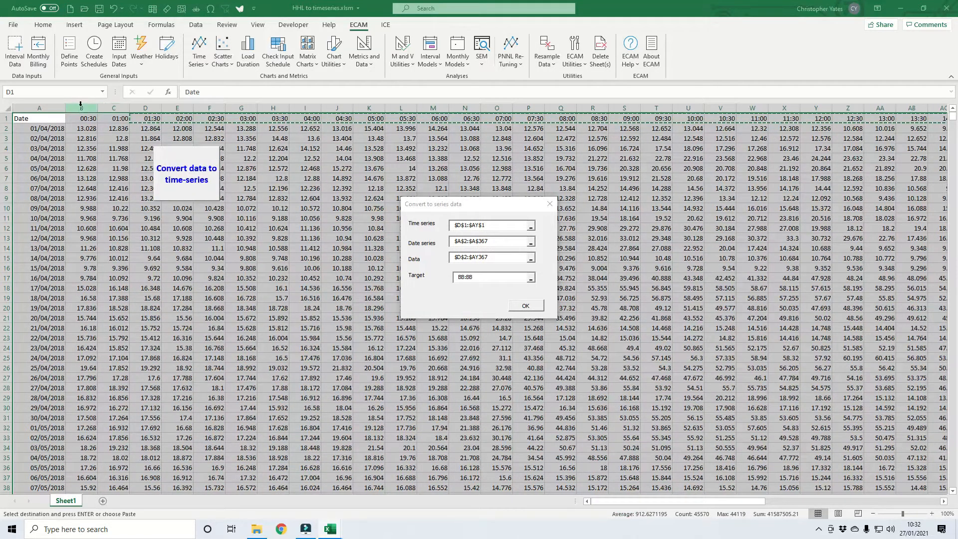
left_click(482, 227)
double_click(500, 226)
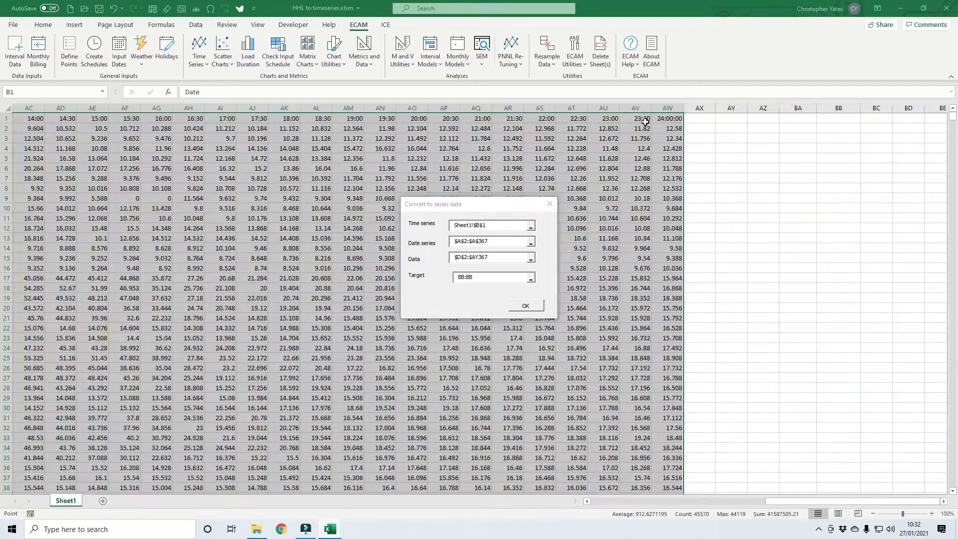
left_click(671, 120, "shift")
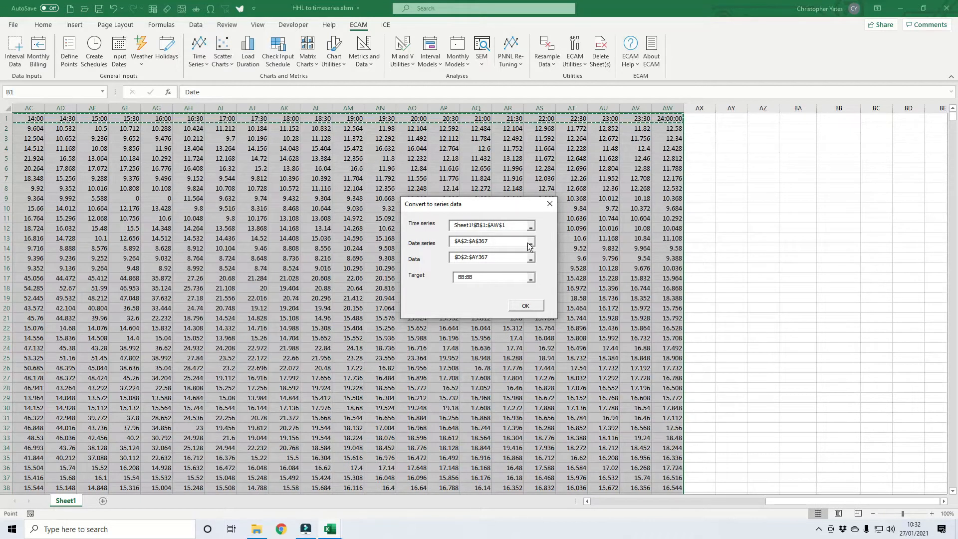
Set the Date series range to Sheet1!$A$2:$A$930 for the conversion.
left_click_drag(798, 498, 573, 496)
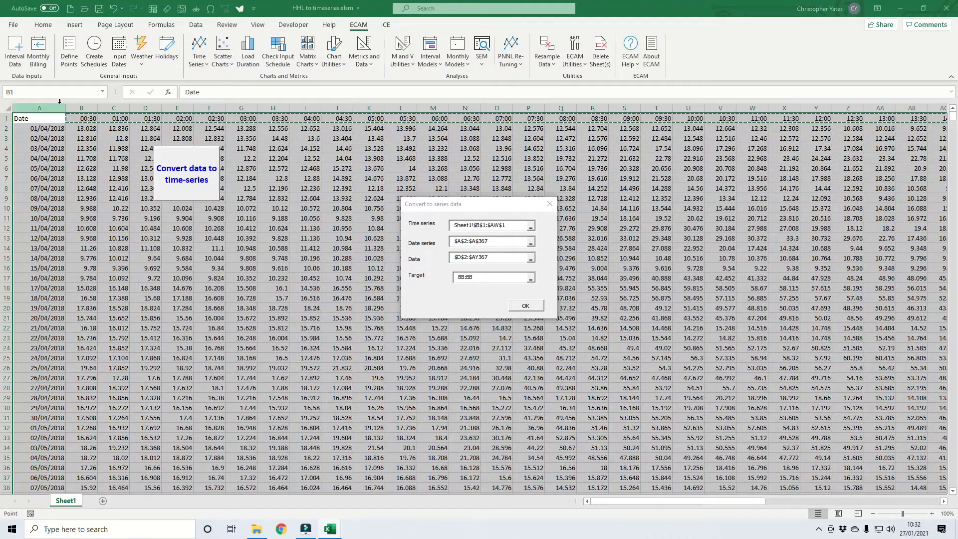
left_click(518, 242)
left_click_drag(518, 242, 446, 247)
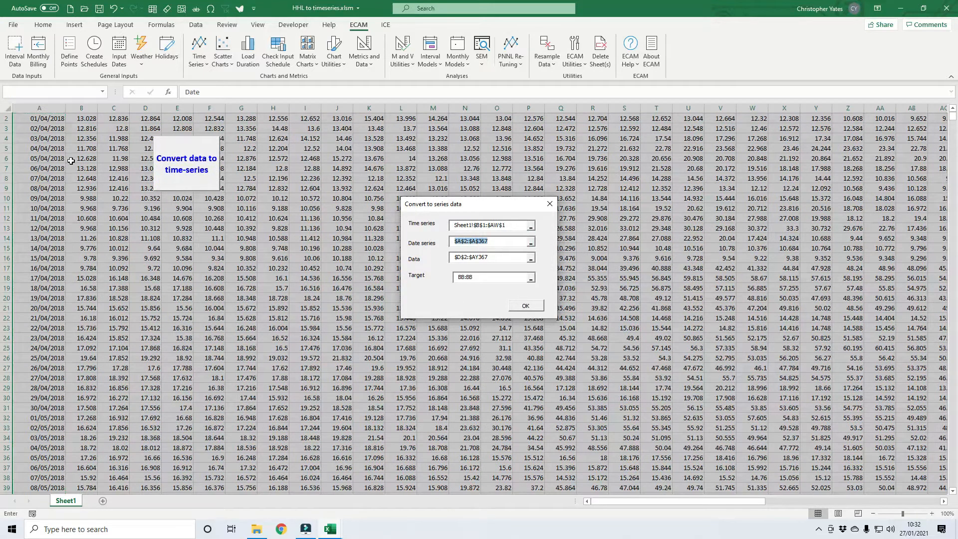
scroll(34, 145, "up", 1)
left_click(37, 128)
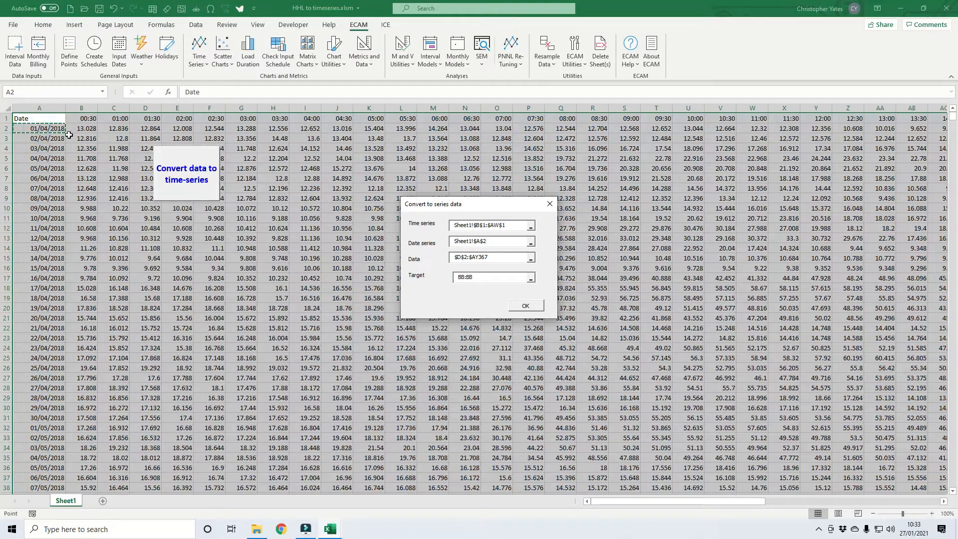
mouse_move(954, 117)
left_mouse_down()
mouse_move(954, 305)
mouse_move(954, 132)
left_mouse_up()
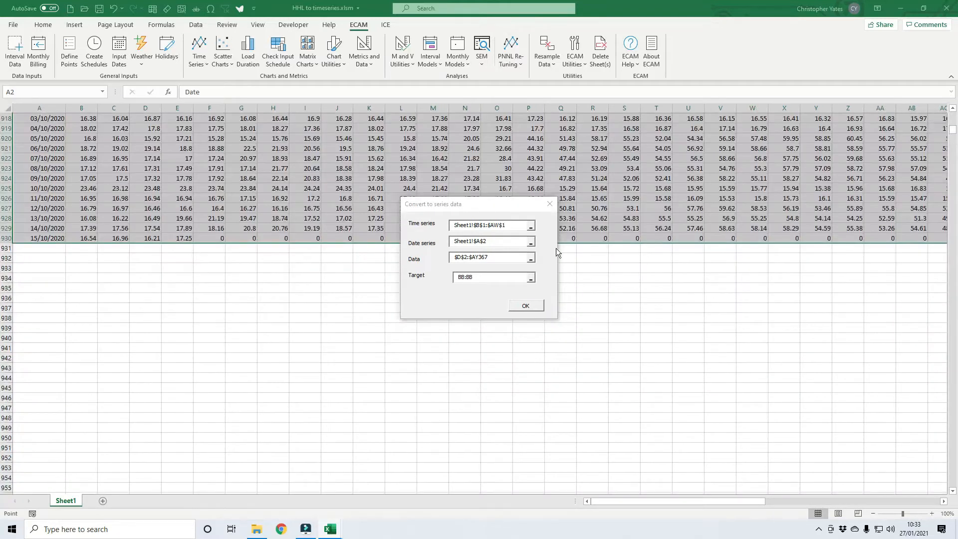
left_click(49, 238, "shift")
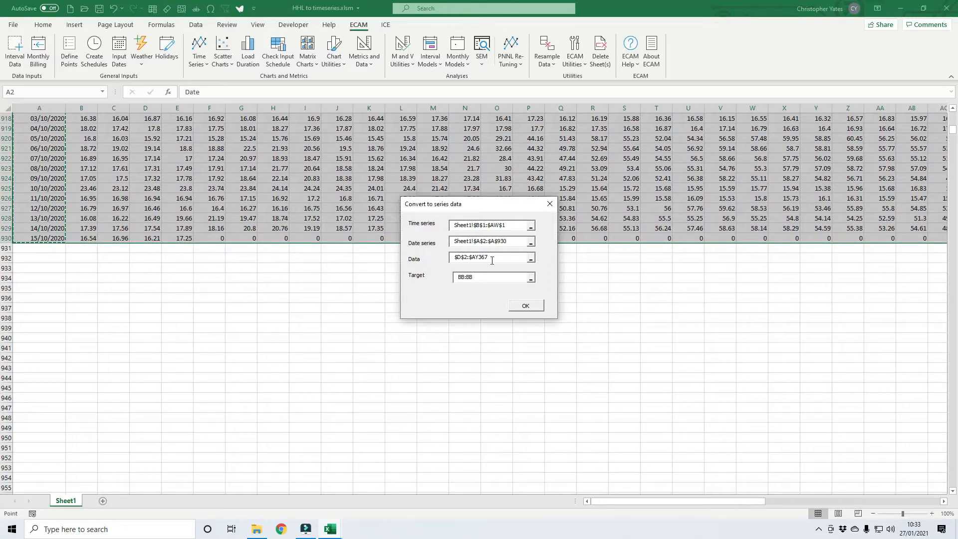
Set the Data range to run from B2 to column AW at the last data row, 930, and run the conversion.
left_click(458, 258)
key("BackSpace")
type("b")
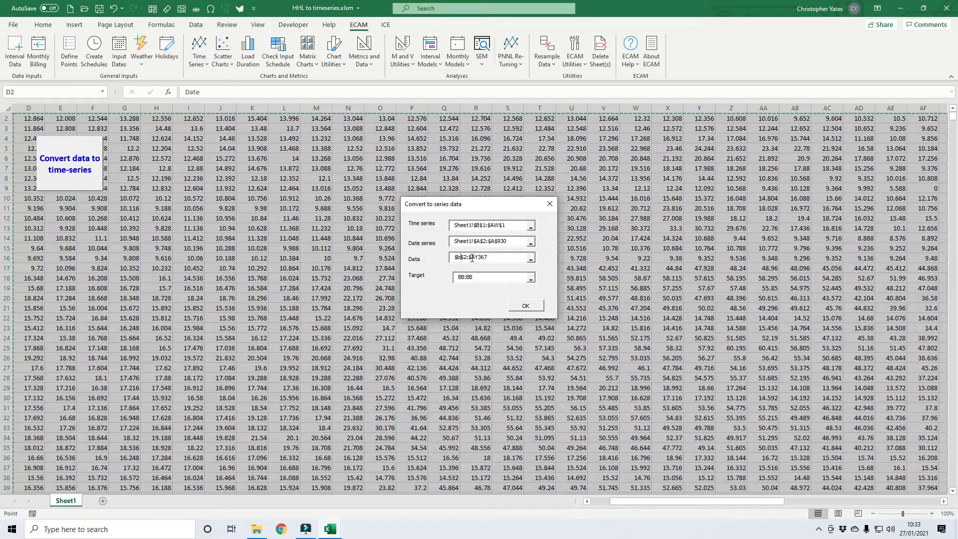
left_click(471, 258)
left_click(475, 257)
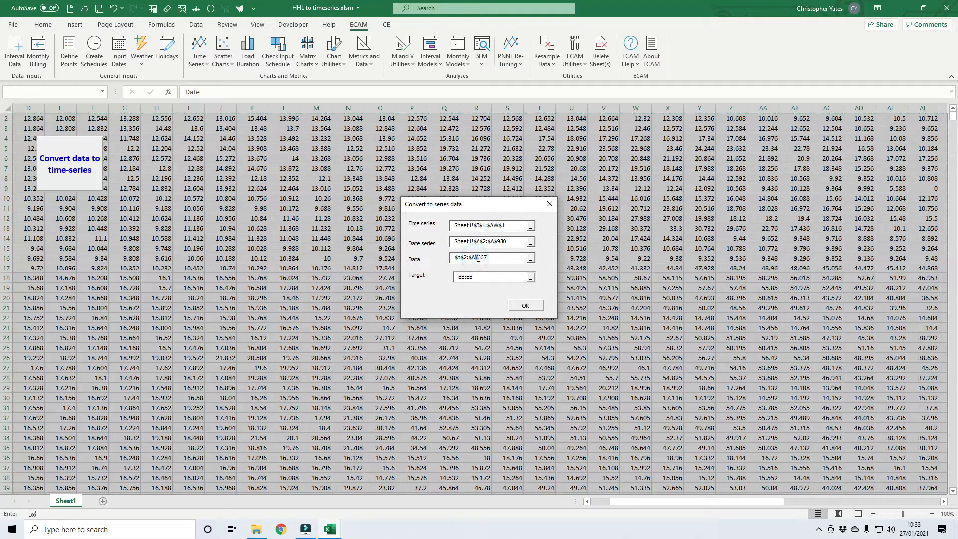
key("BackSpace")
type("w")
left_click_drag(479, 258, 496, 258)
type("930")
left_click(525, 306)
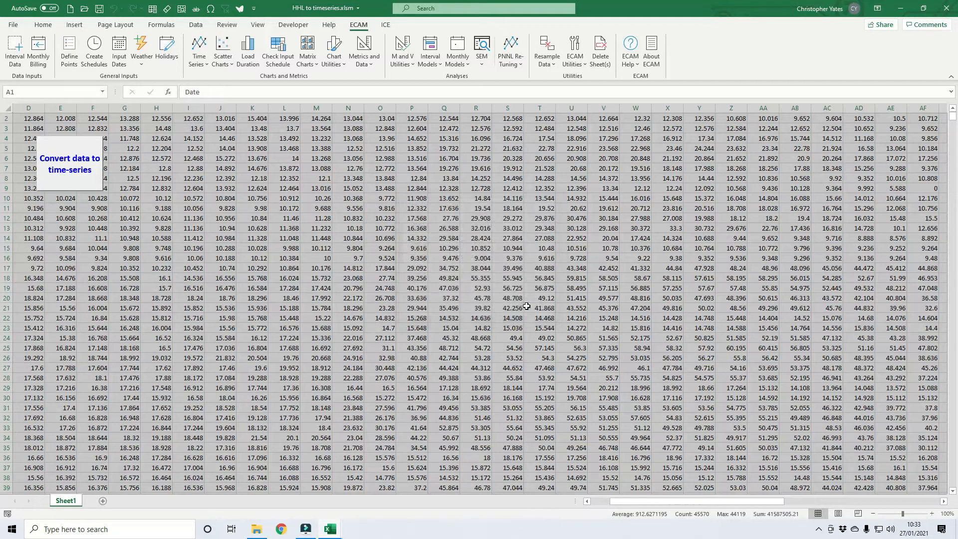
Examine the converted date, time and value series in columns BB to BD against the original half-hourly table.
left_click(520, 230)
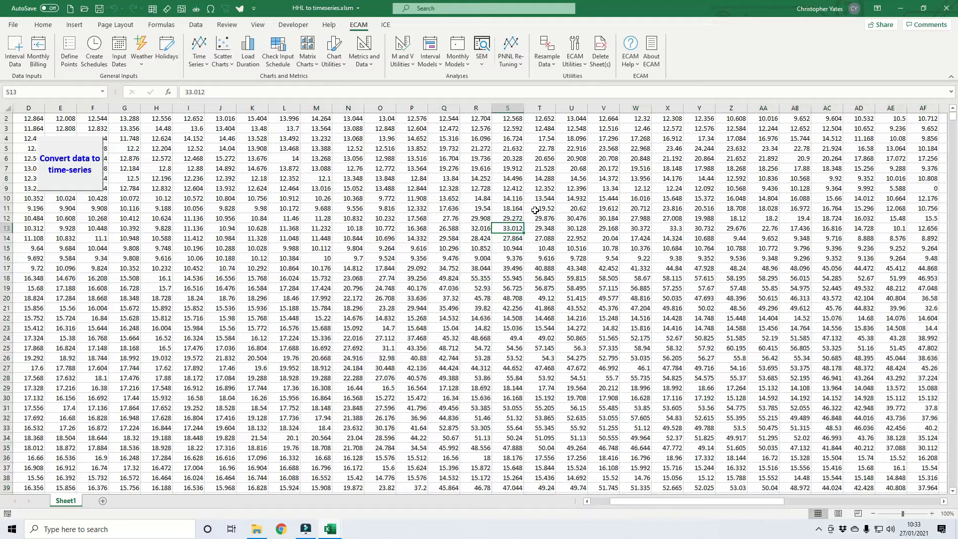
key("ctrl+Right")
key("ctrl+Right")
key("ctrl+Right")
key("ctrl+Up")
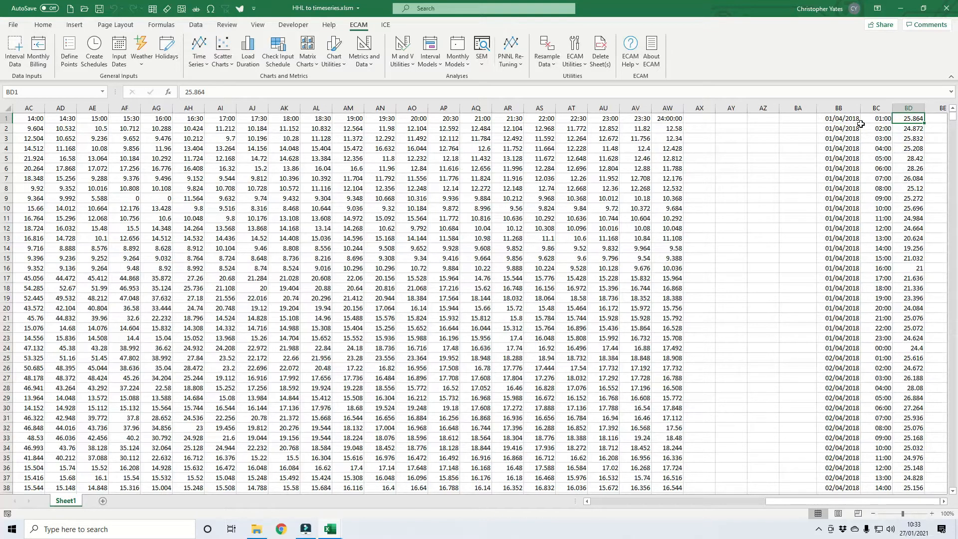
left_click(418, 148)
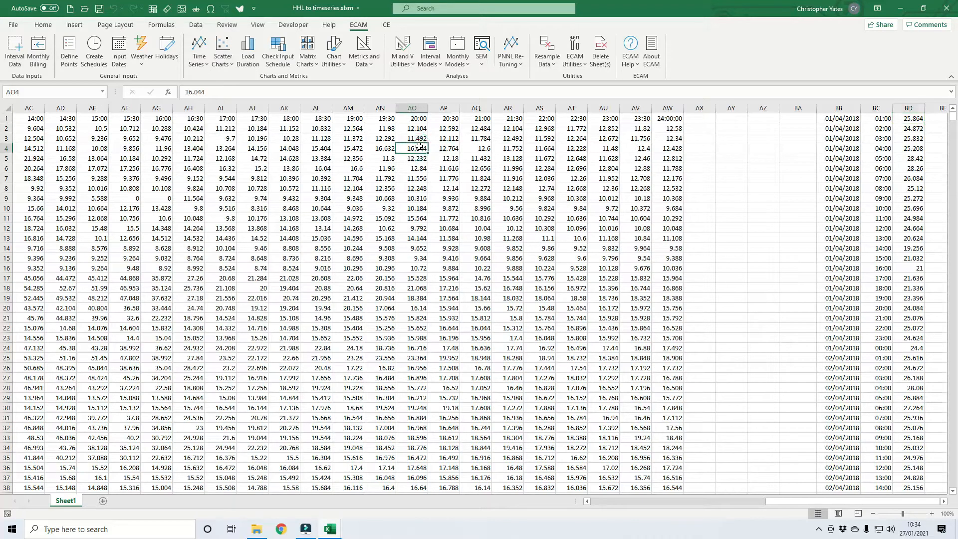
left_click(912, 118)
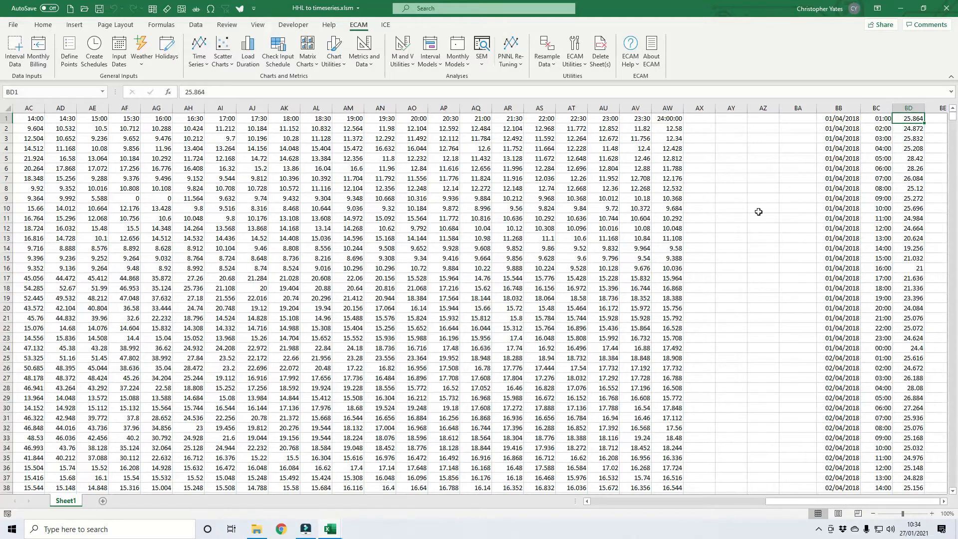
Switch to the MPRN 88888.xlsx workbook and copy its entire half-hourly table from A1 through the last cell.
key("ctrl+shift+Right")
key("ctrl+shift+Down")
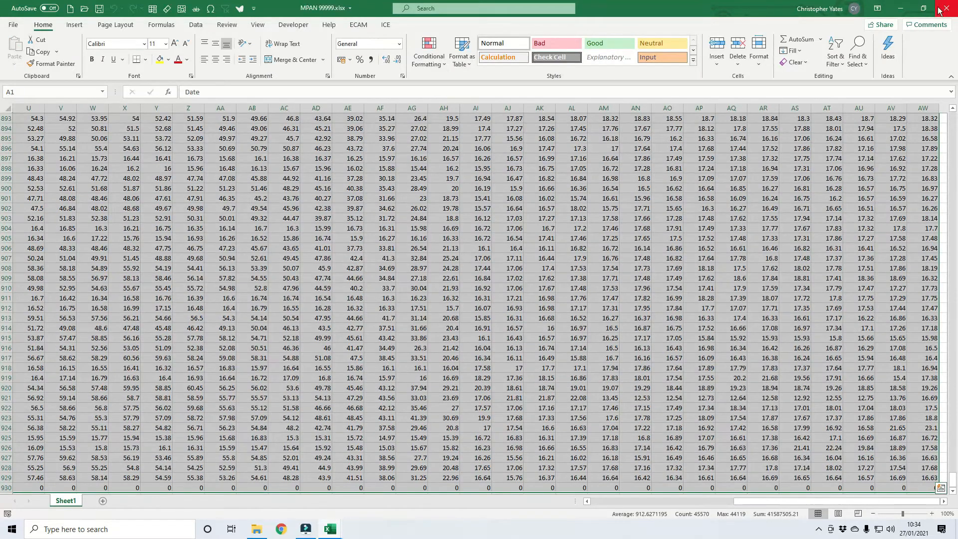
key("alt+Tab")
key("alt+Tab")
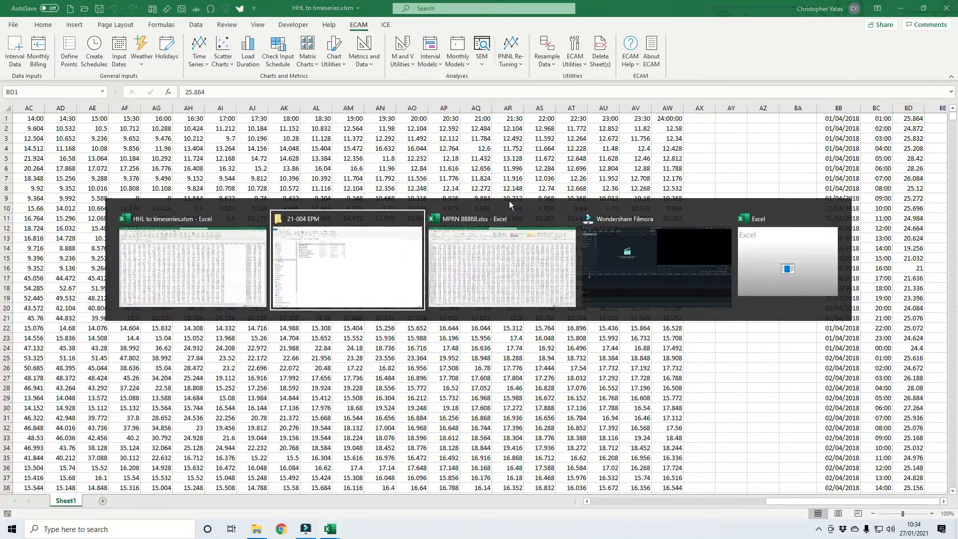
key("alt+Tab")
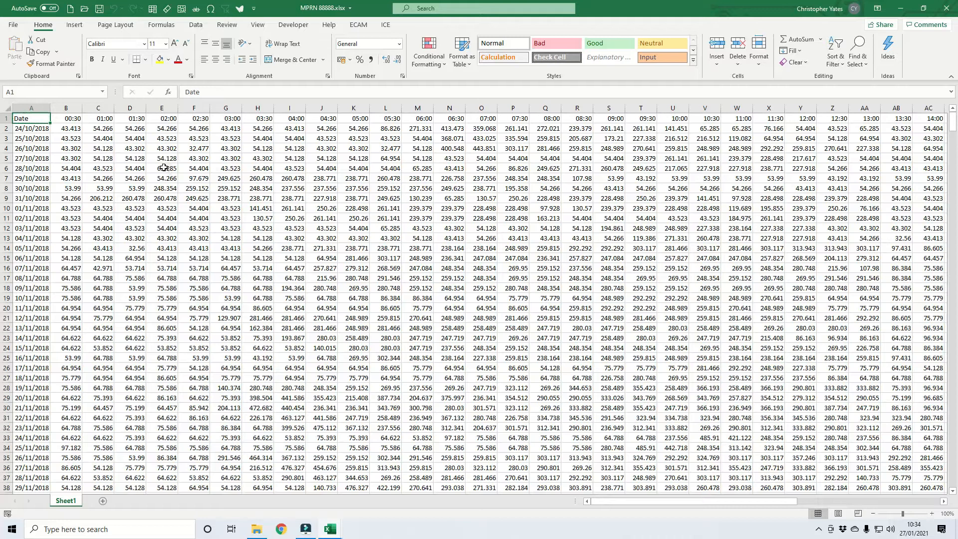
key("ctrl+shift+End")
key("ctrl+c")
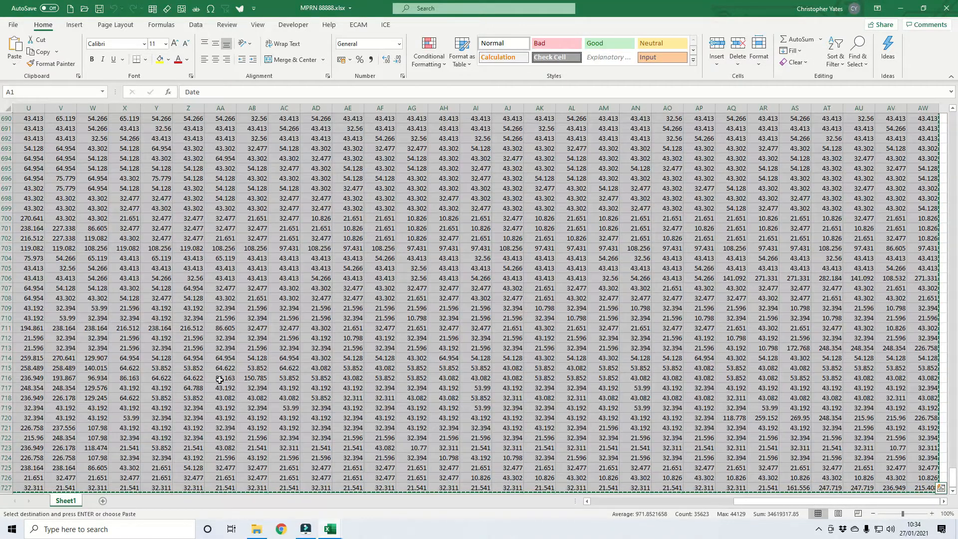
Return to HHL to timeseries.xlsm and clear the previous date-by-time table starting at A1, keeping the converted columns.
left_click(330, 529)
left_click(383, 481)
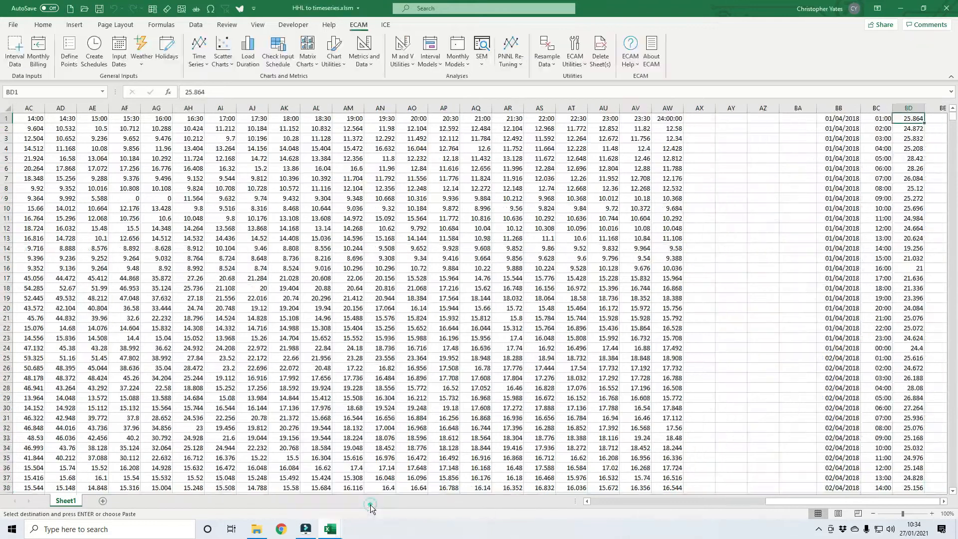
left_click(310, 325)
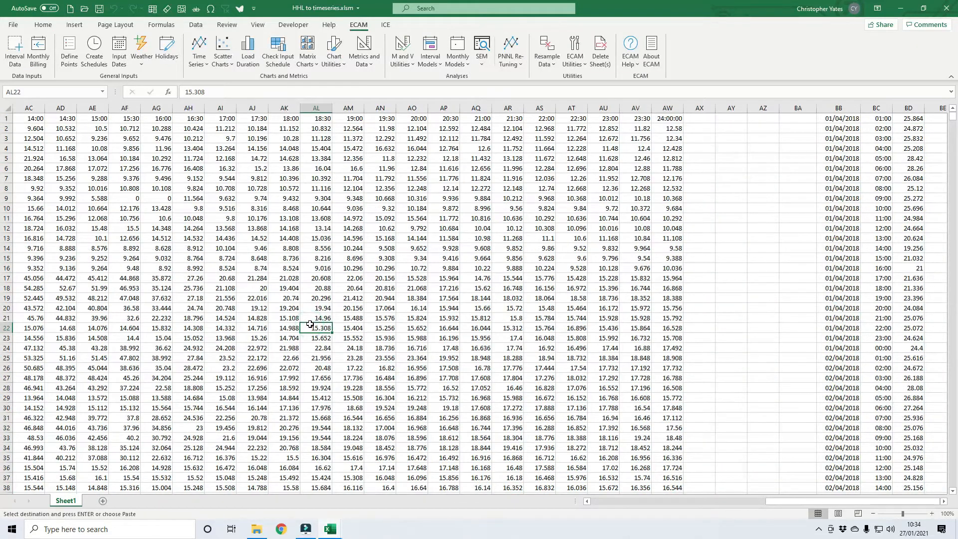
key("ctrl+Home")
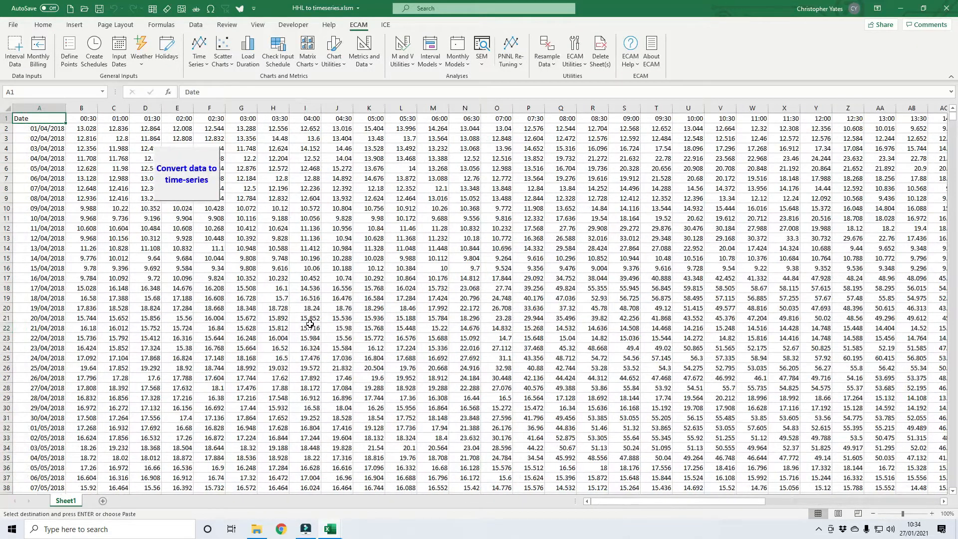
key("ctrl+a")
key("Delete")
key("ctrl+Home")
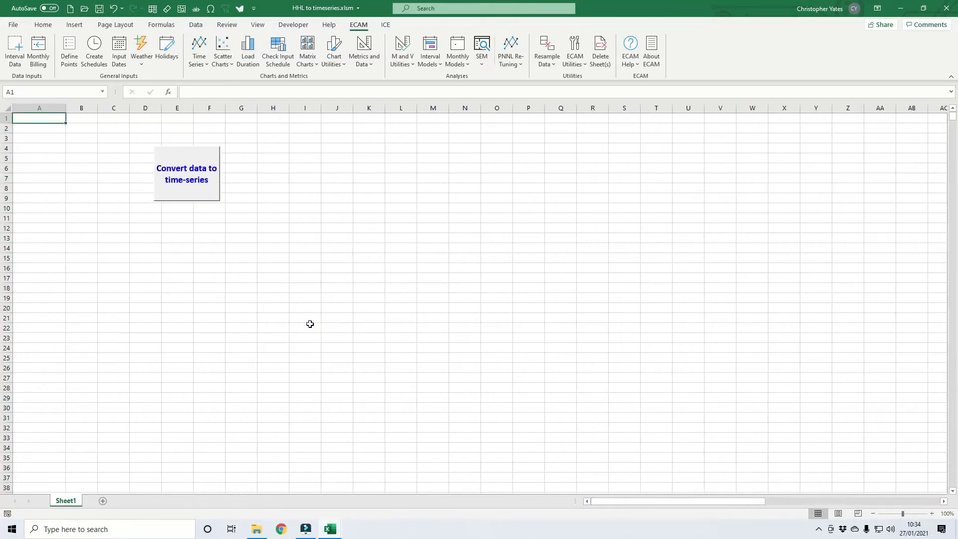
Copy the MPRN 88888 table again and paste it at A1 of HHL to timeseries.xlsm.
key("alt+Tab")
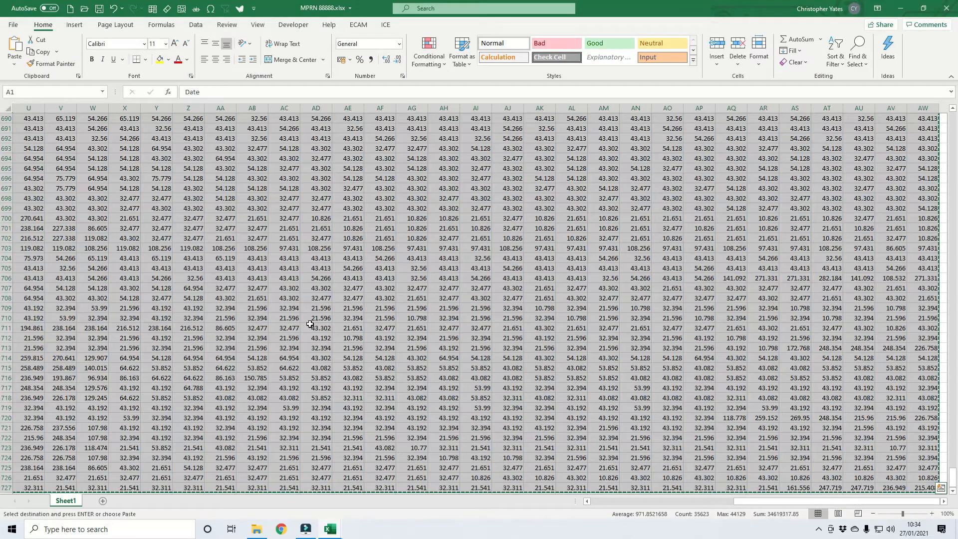
key("alt+Tab")
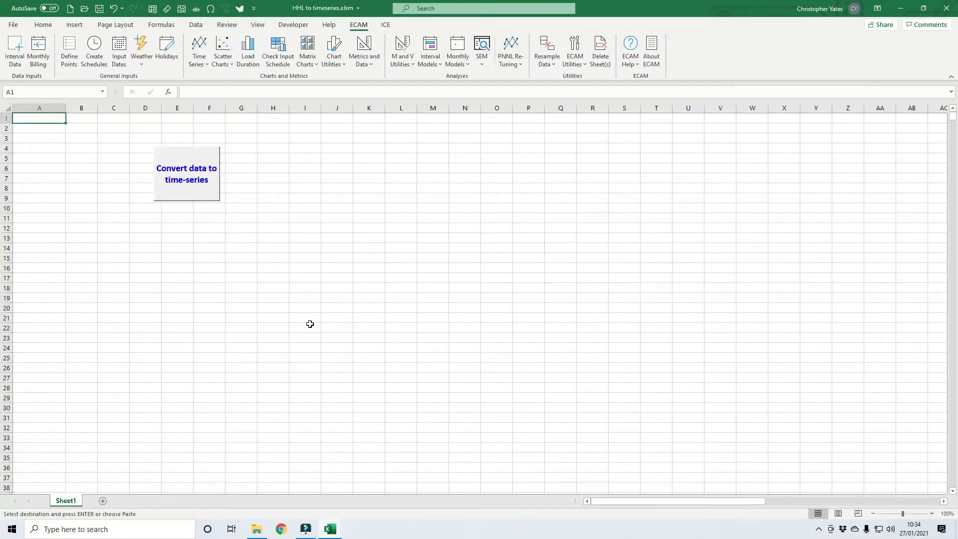
key("ctrl+Right")
key("Right")
key("Right")
key("Right")
key("Right")
key("Right")
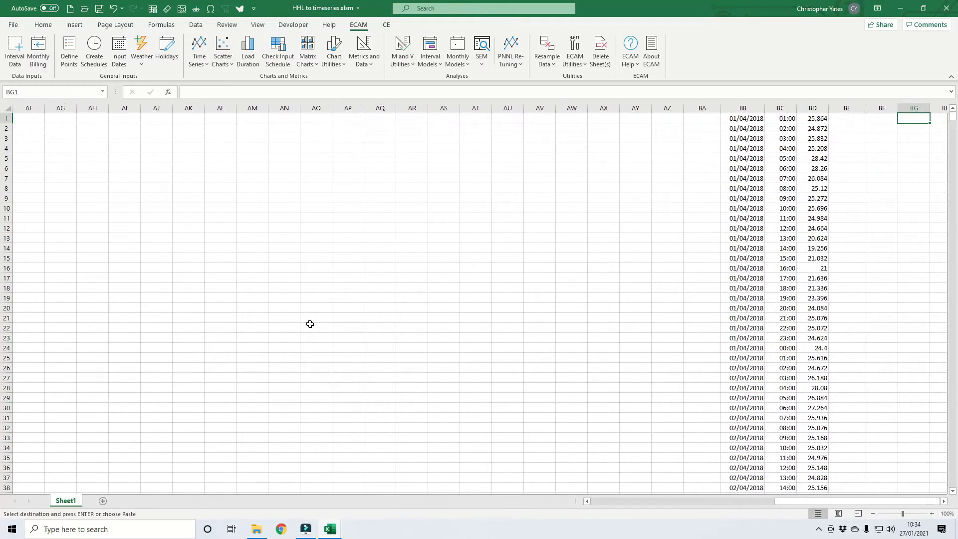
key("ctrl+Left")
key("ctrl+Left")
key("ctrl+Left")
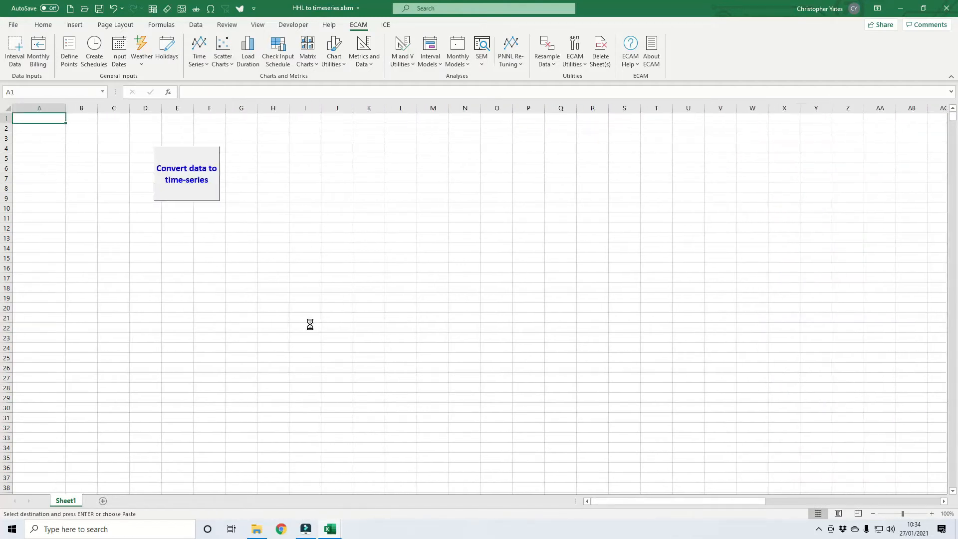
key("ctrl+v")
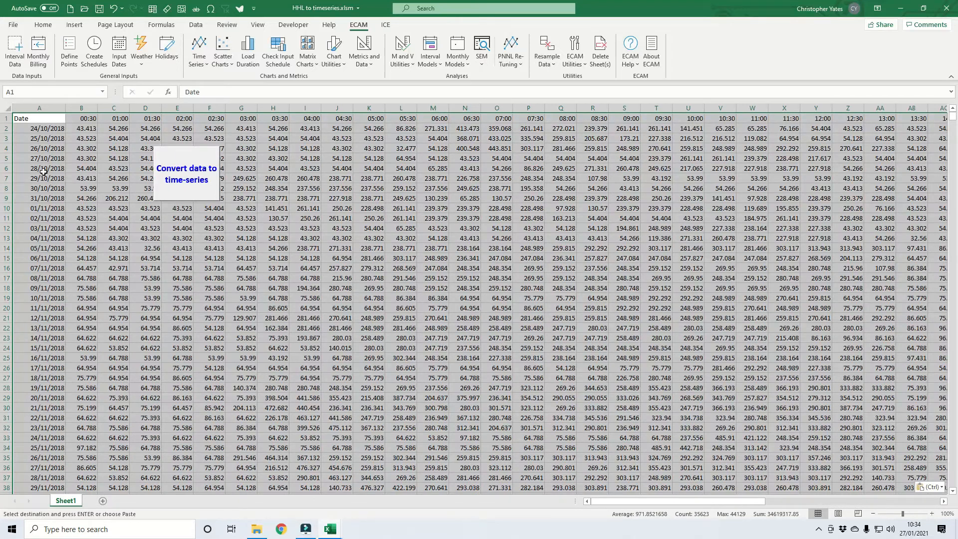
Start the time-series conversion, setting the Time series range to B1:AW1 and the Date series range to A2:A930.
left_click(191, 179)
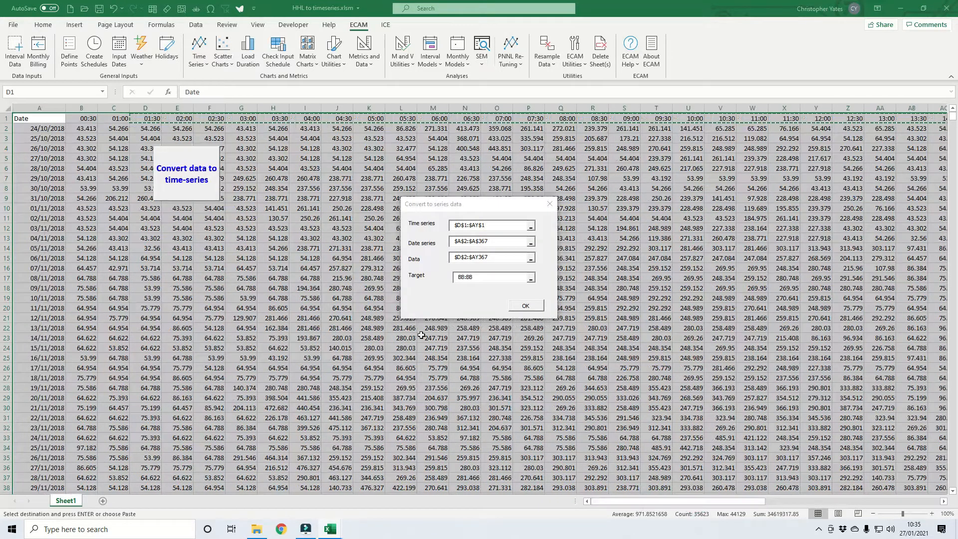
left_click(459, 226)
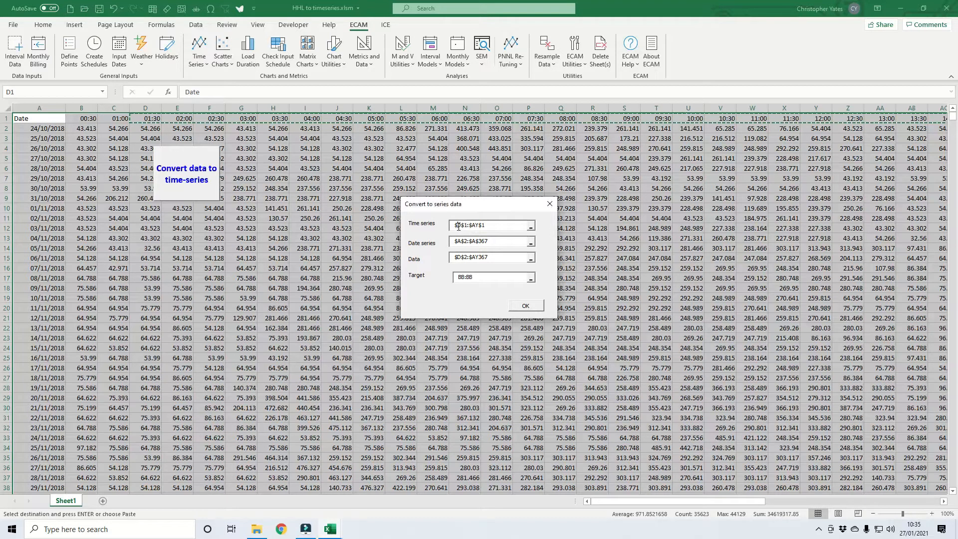
key("BackSpace")
type("b")
left_click(475, 225)
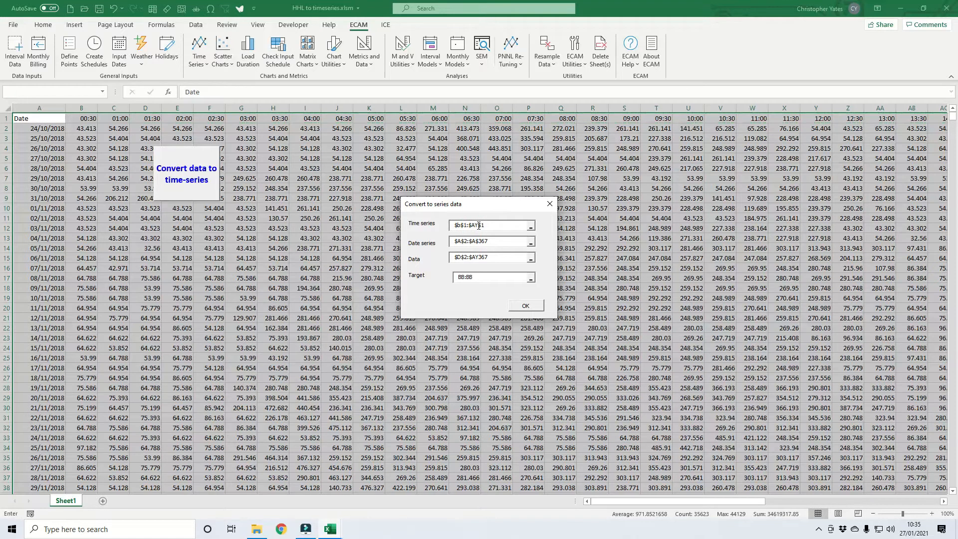
left_click_drag(476, 225, 478, 227)
left_click_drag(480, 242, 491, 242)
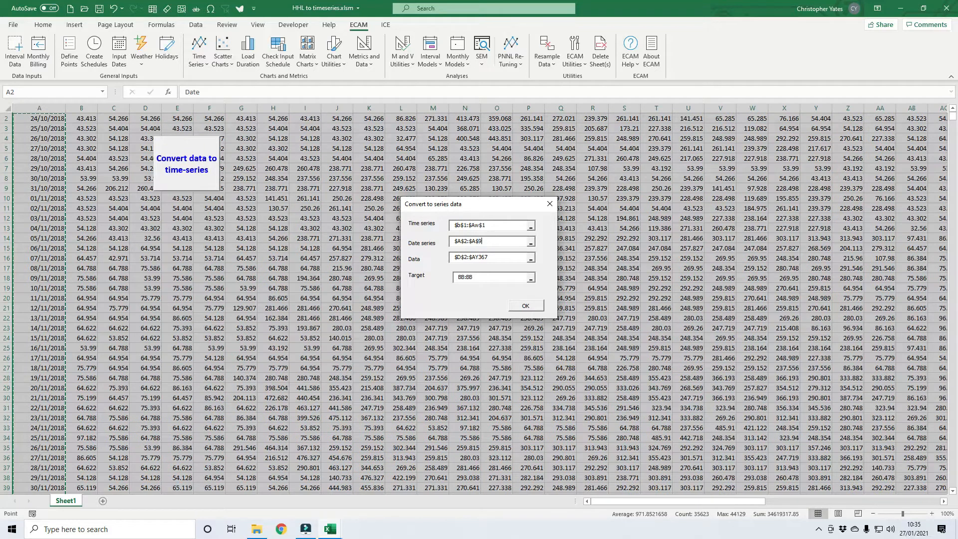
Set the conversion's Data range to run from B2 to AW930.
left_click(460, 257)
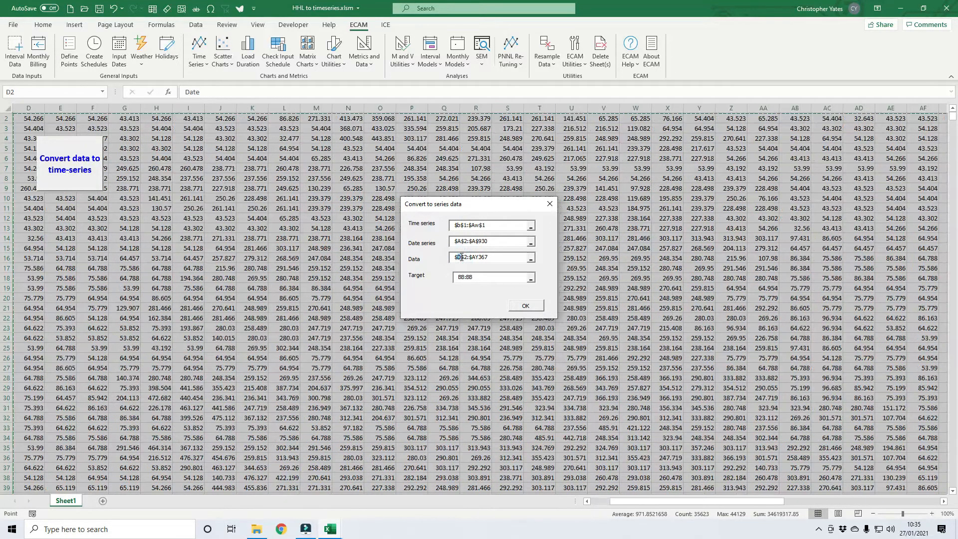
type("b")
left_click_drag(471, 258, 476, 258)
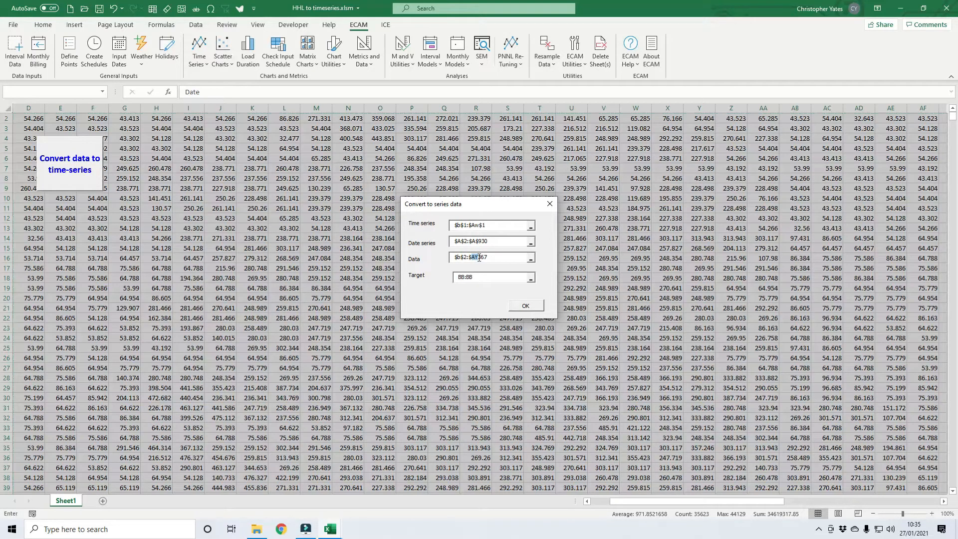
type("aw")
left_click_drag(479, 257, 493, 259)
Set the conversion's Target to BE:BE, beside the existing converted series, and run it.
left_click(942, 502)
left_click(943, 501)
left_click(942, 501)
left_click(943, 501)
left_click(943, 501)
left_click(943, 501)
left_click(943, 501)
left_click(943, 502)
left_click(942, 501)
left_click(942, 502)
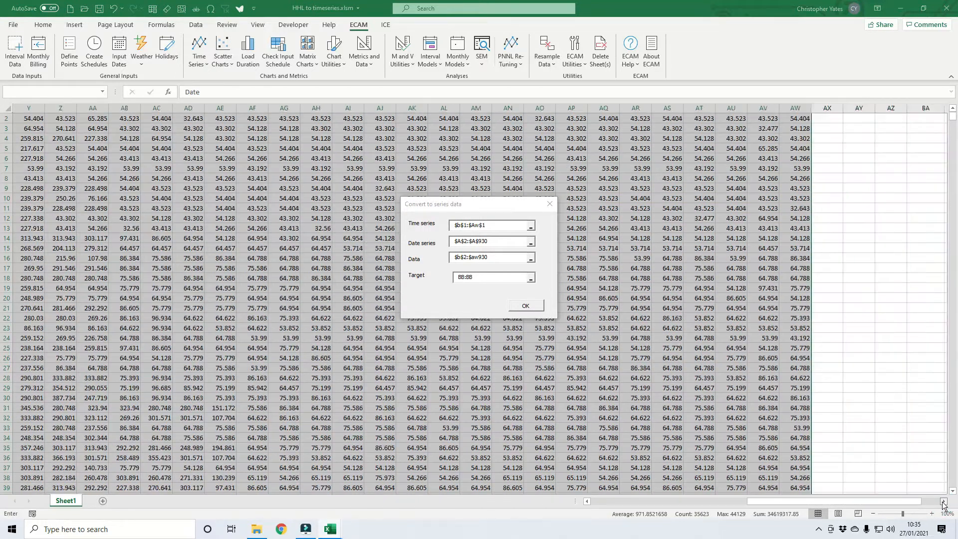
scroll(759, 224, "up", 1)
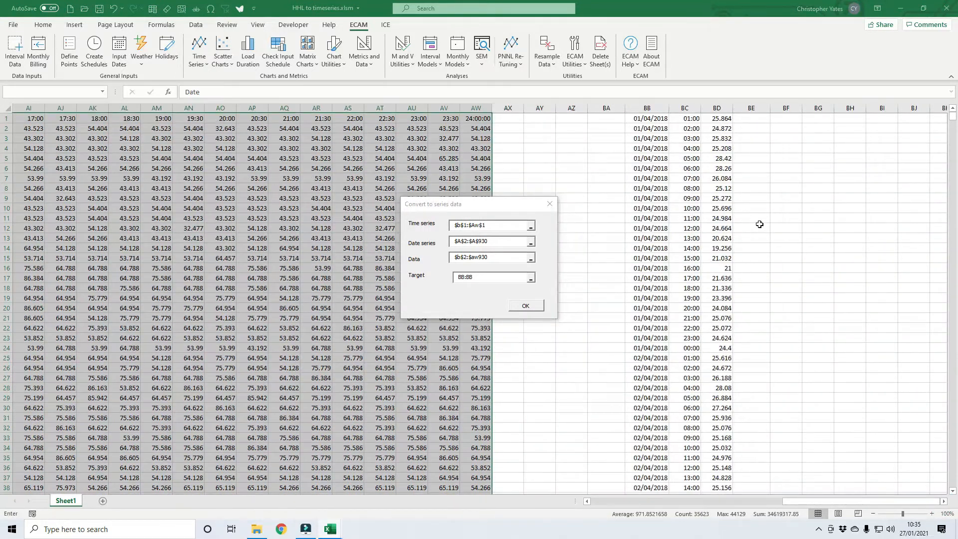
left_click(479, 277)
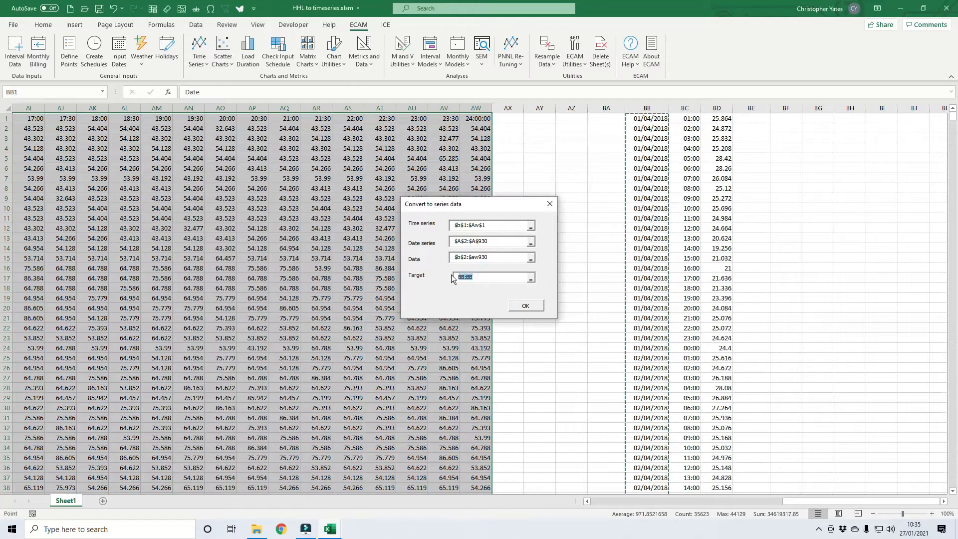
type("be:be")
left_click(525, 305)
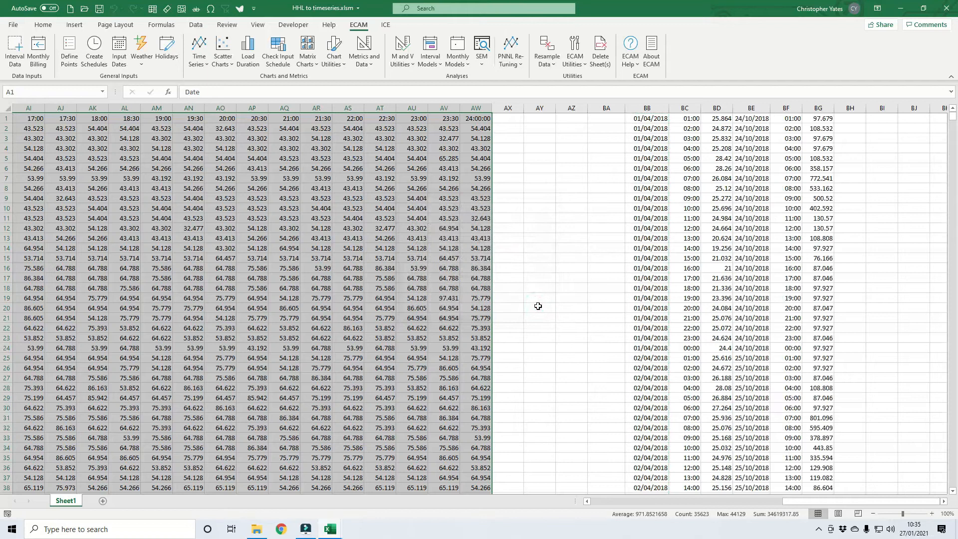
Compare the dates and times of the two converted series in columns BB to BG down to the last rows.
left_click(750, 238)
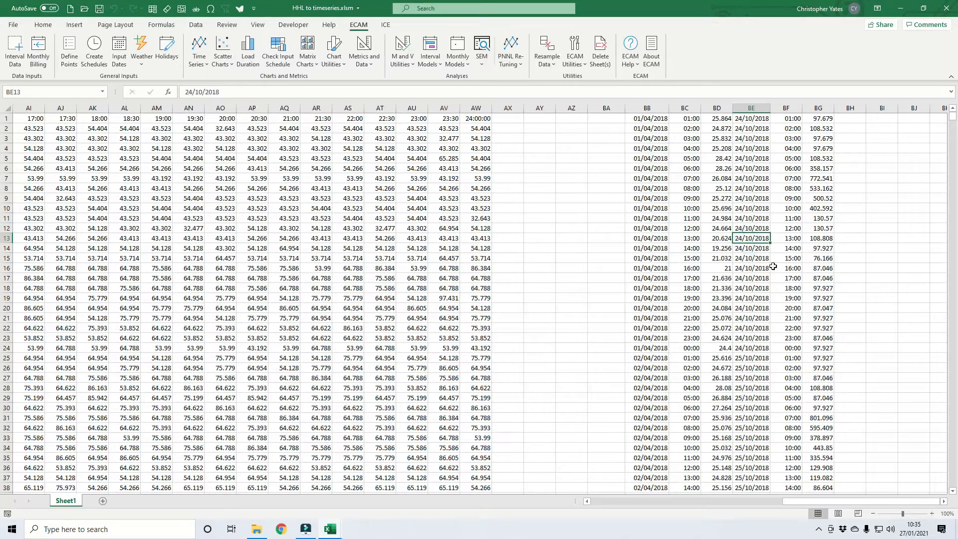
key("ctrl+Down")
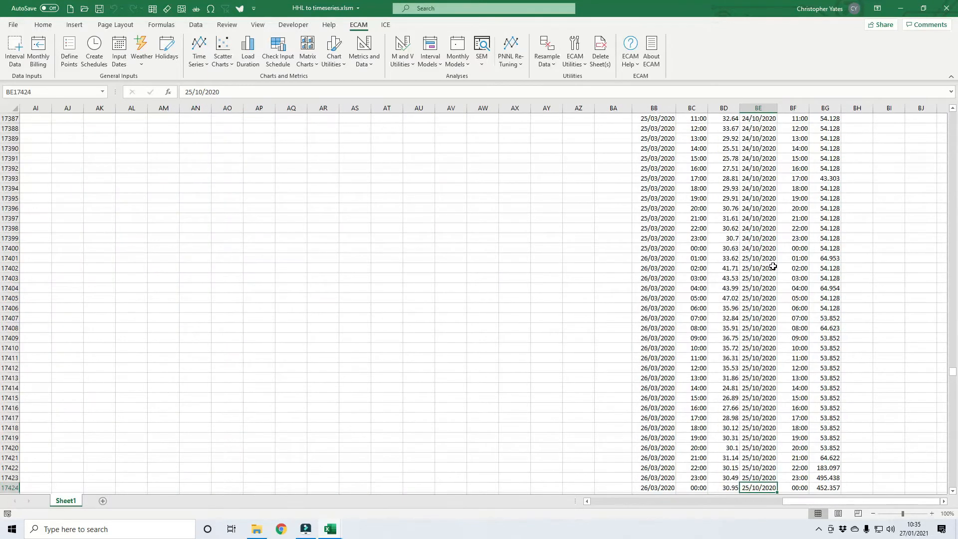
key("Left")
key("Right")
key("Left")
key("Left")
key("Right")
key("Right")
key("Right")
key("Right")
key("Right")
key("Left")
key("Left")
key("ctrl+Up")
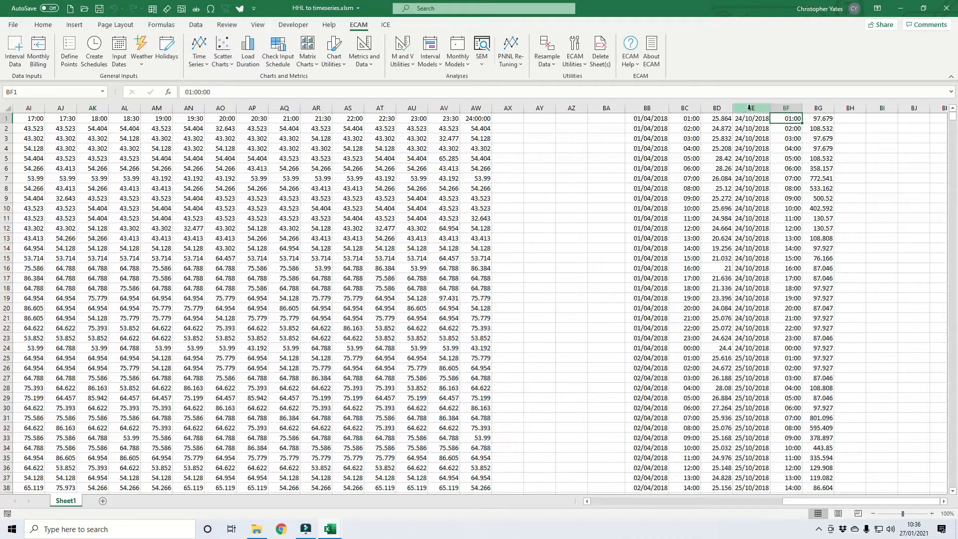
Delete the second series' duplicate date and time columns, BE and BF.
left_click_drag(749, 108, 786, 108)
right_click(783, 109)
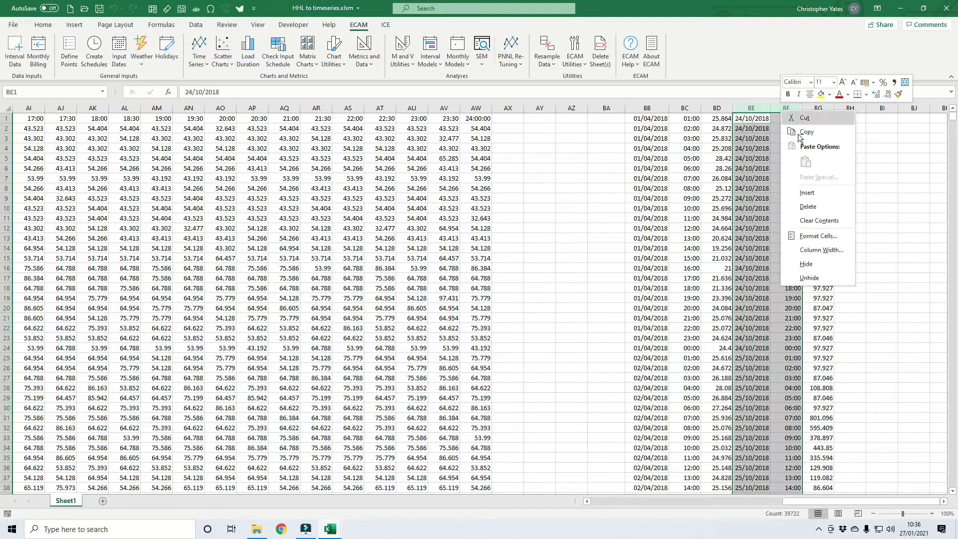
left_click(813, 207)
Insert blank cells at BB1:BE1, shifting the converted data down to make room for headers.
left_click(643, 119)
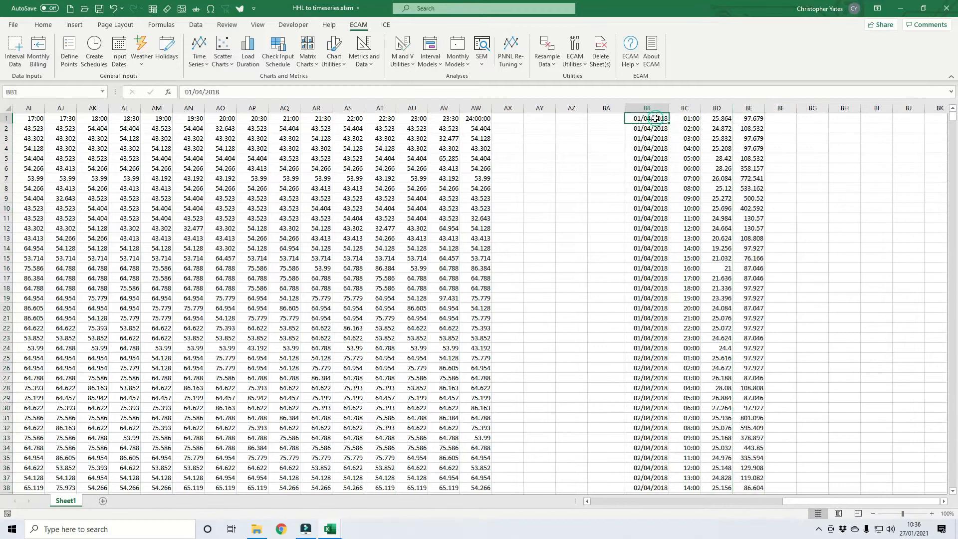
left_click_drag(641, 118, 753, 120)
right_click(753, 120)
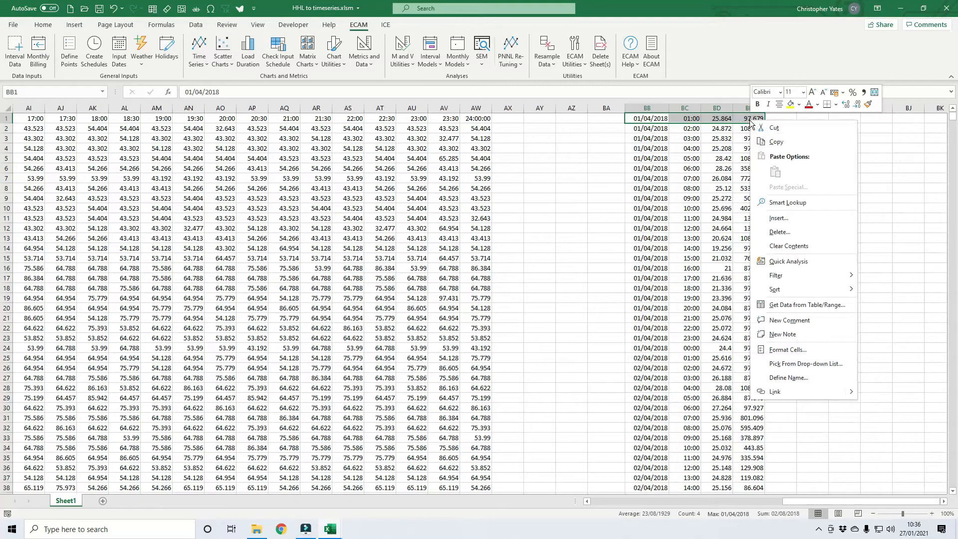
left_click(778, 218)
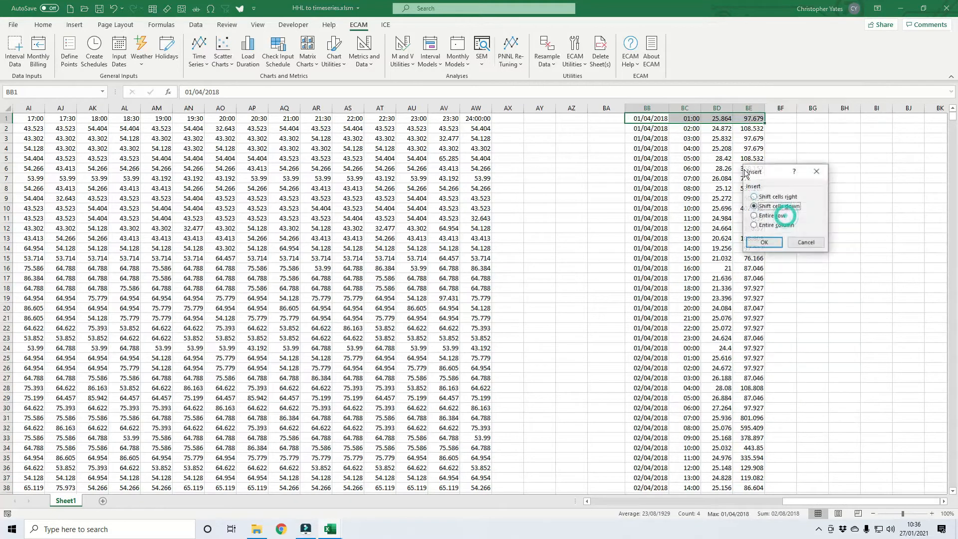
left_click(775, 242)
Enter the headers date, time, elec (kWh) and gas (kWh) in cells BB1 to BE1.
left_click(657, 119)
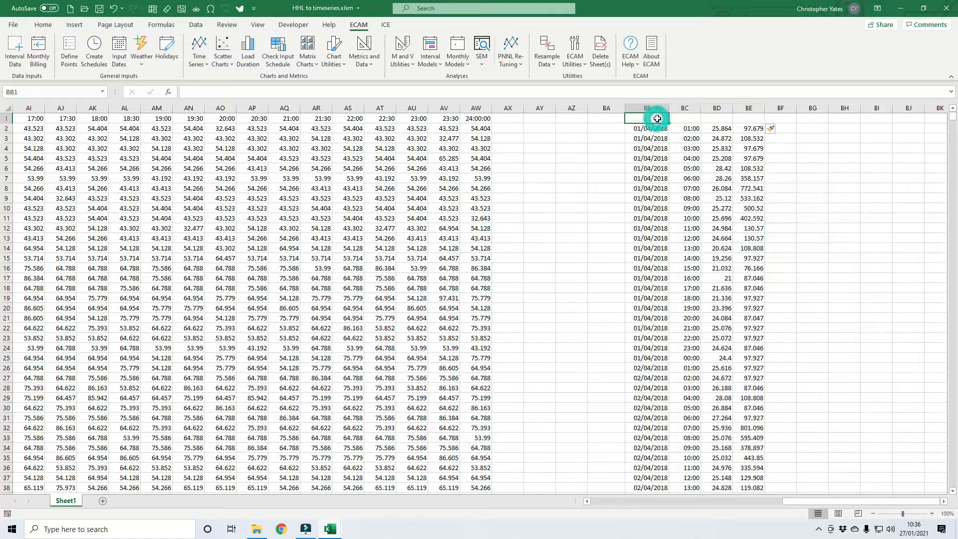
type("date")
key("Tab")
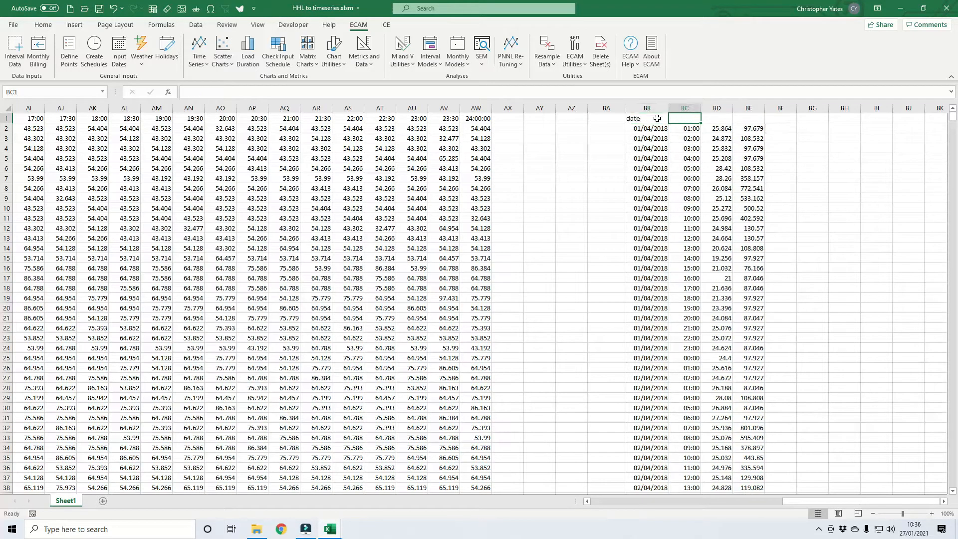
type("time")
key("Tab")
type("elec")
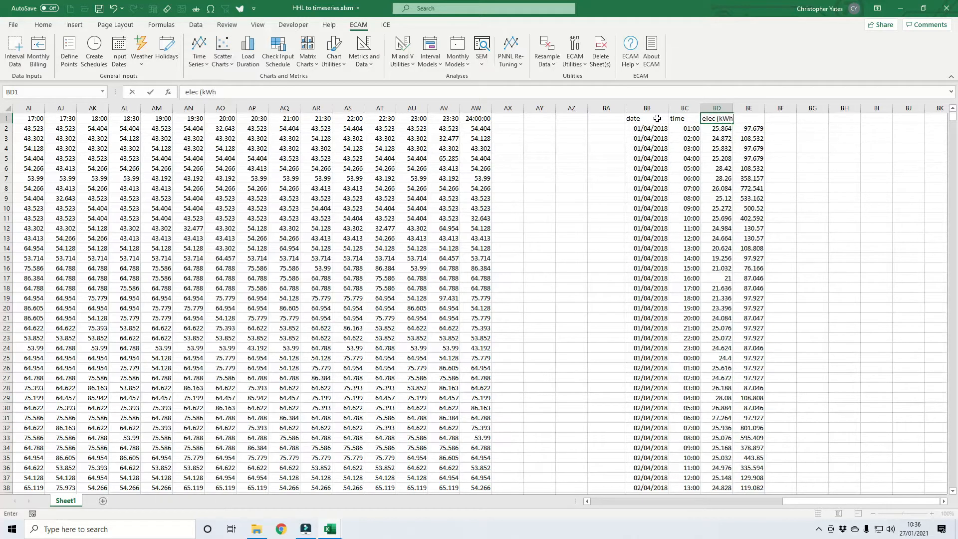
type(" (kWh)")
key("Tab")
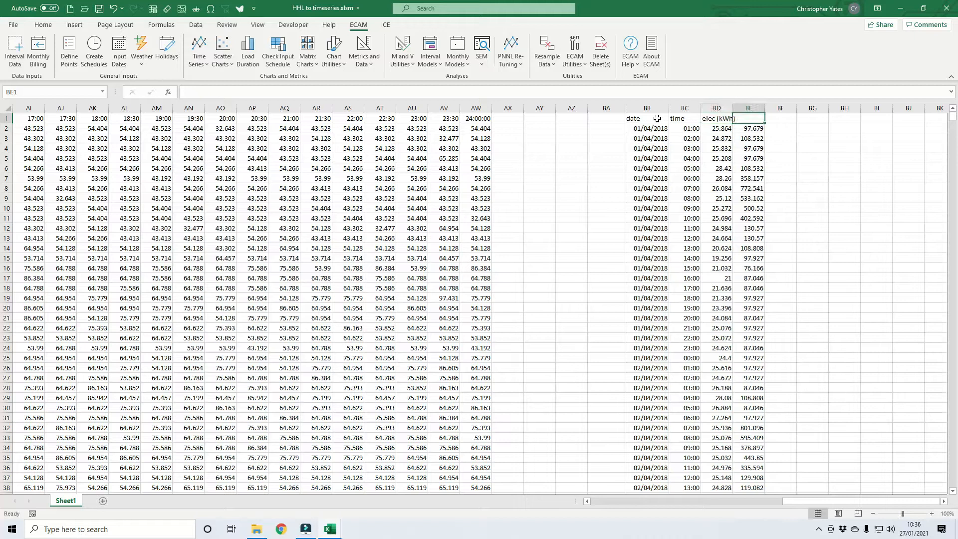
type("gas (kWh")
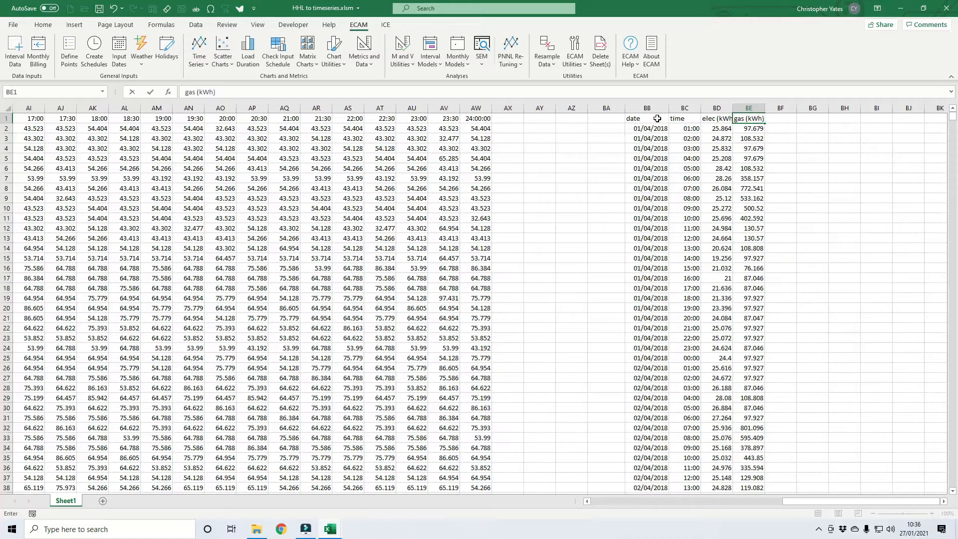
Confirm the gas header and start ECAM's interval data input with time stamps in two columns.
key("Return")
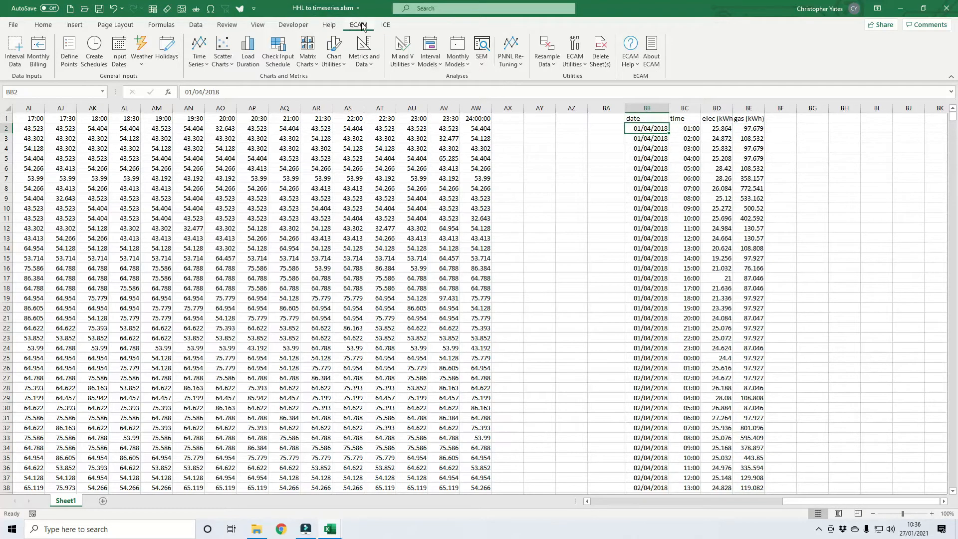
left_click(14, 56)
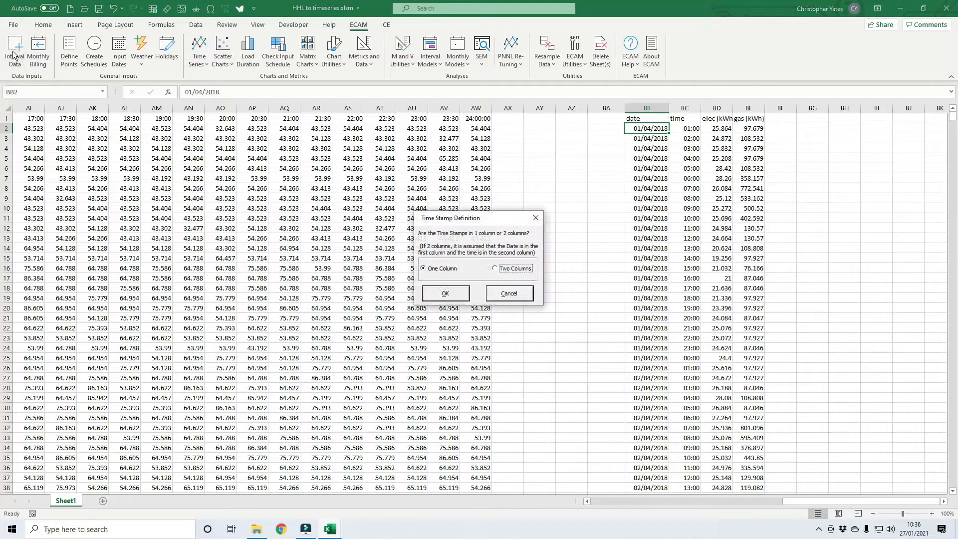
left_click(511, 270)
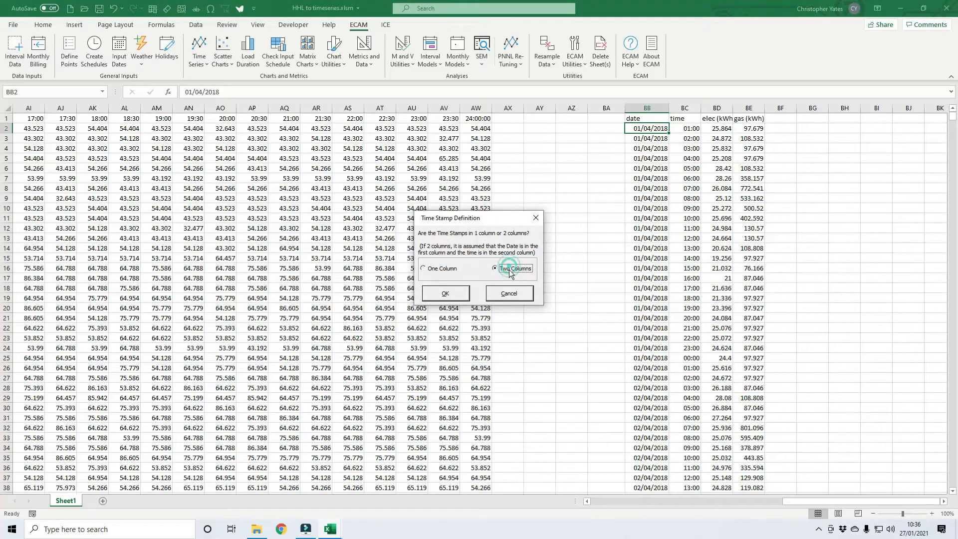
left_click(454, 293)
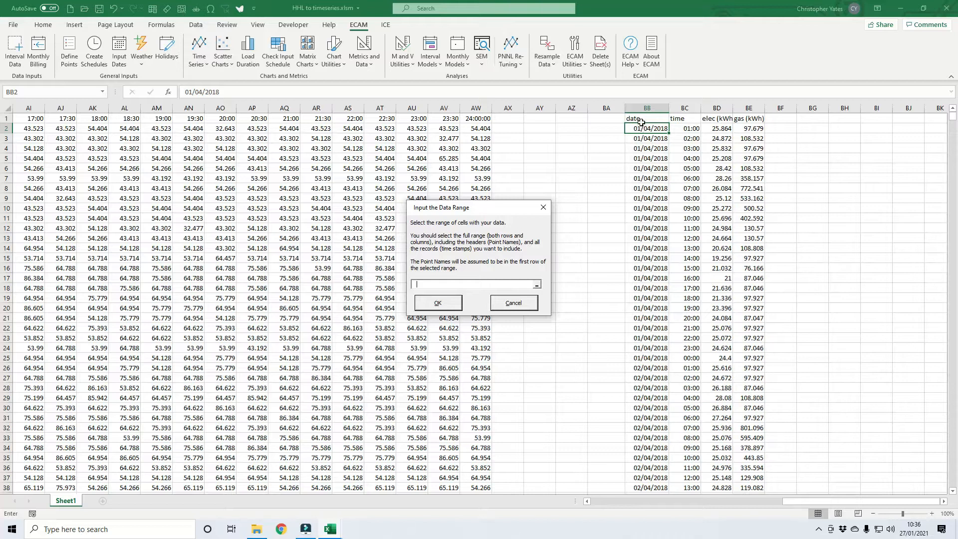
Set the interval data range to BB1:BE22297 on Sheet1, headers included, and specify that no ambient temperature data is included.
left_click(643, 119)
key("ctrl+shift+Right")
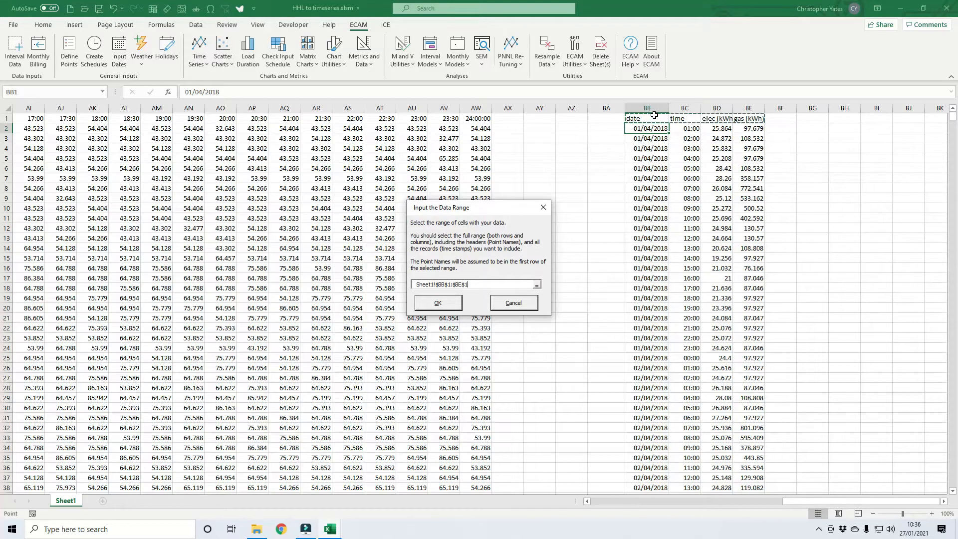
key("ctrl+shift+Down")
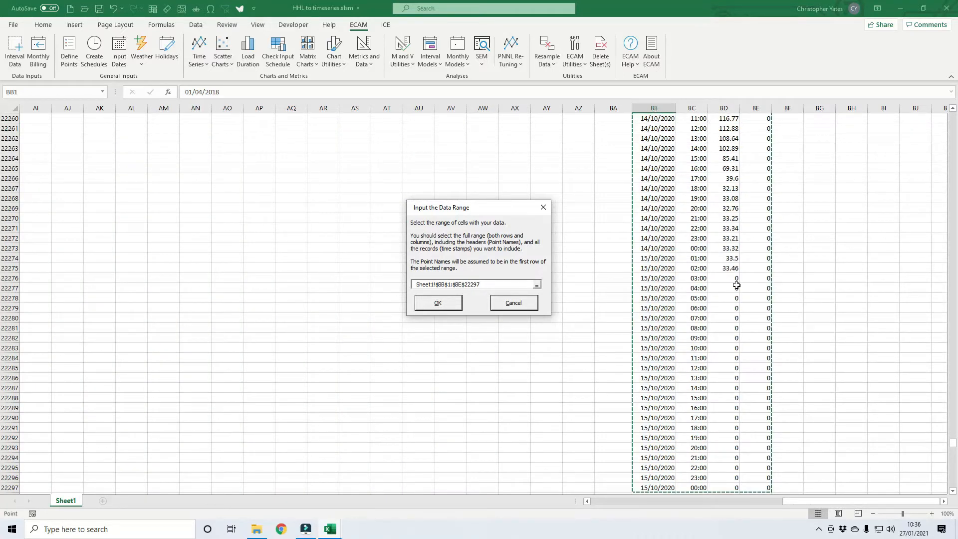
scroll(731, 298, "up", 4)
scroll(731, 297, "up", 5)
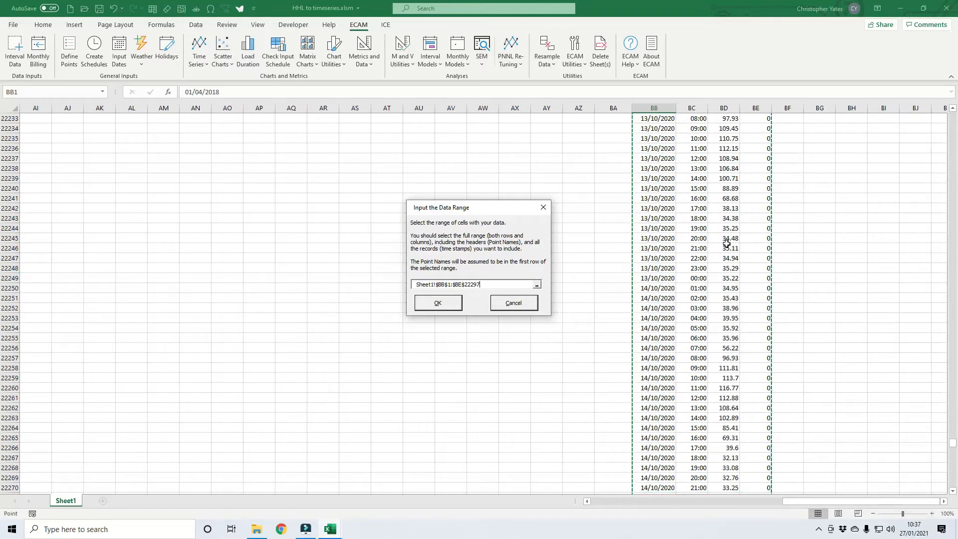
left_click(437, 302)
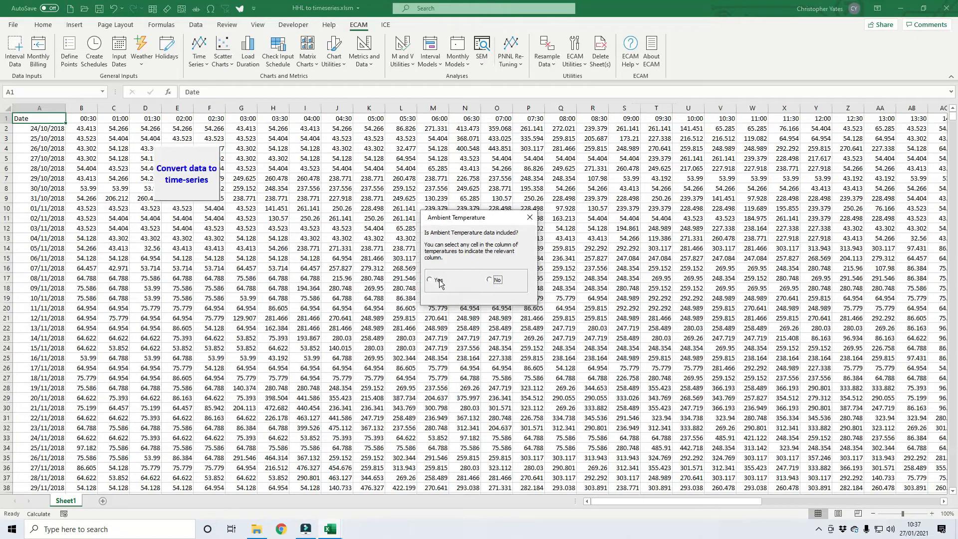
left_click(492, 280)
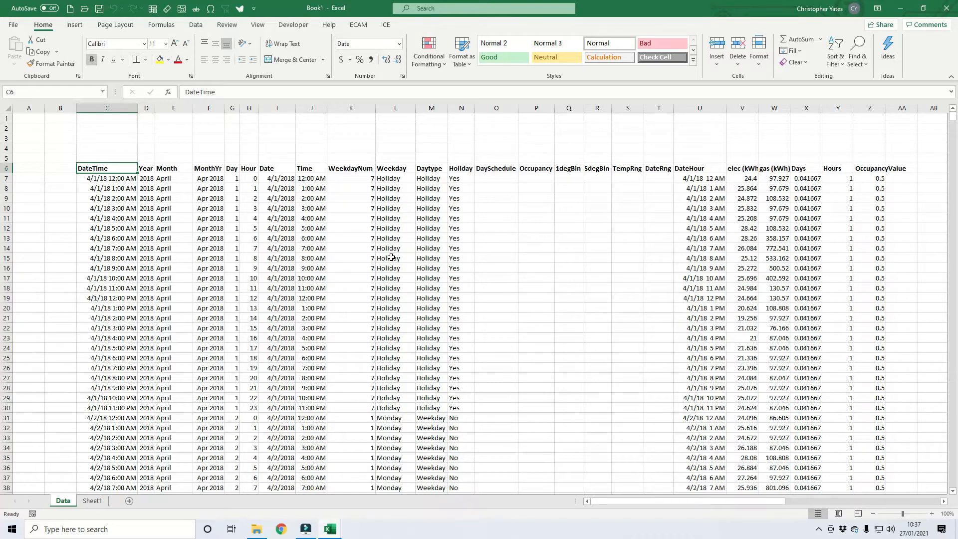
Create a load profile by daytype for the elec (kWh) point.
left_click(360, 26)
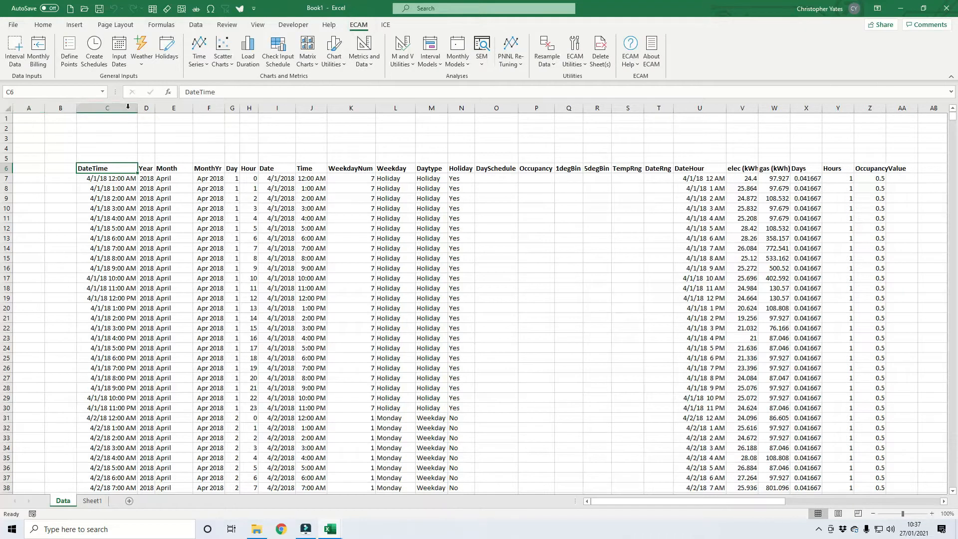
left_click(199, 58)
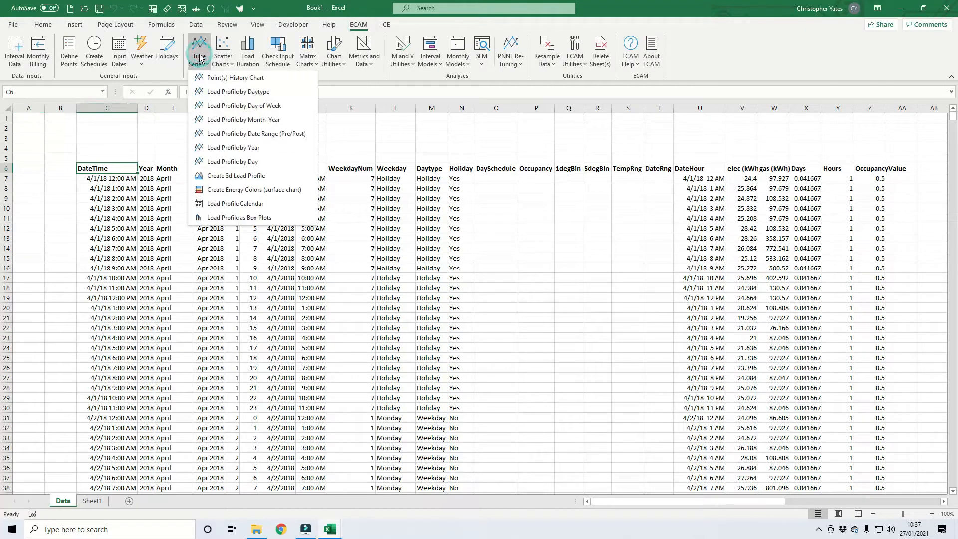
left_click(248, 92)
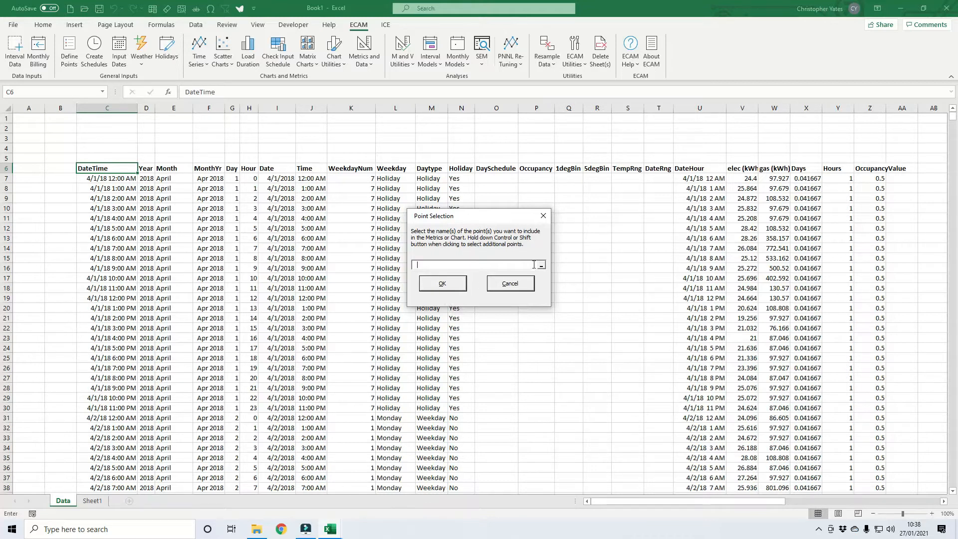
left_click(743, 168)
left_click(442, 283)
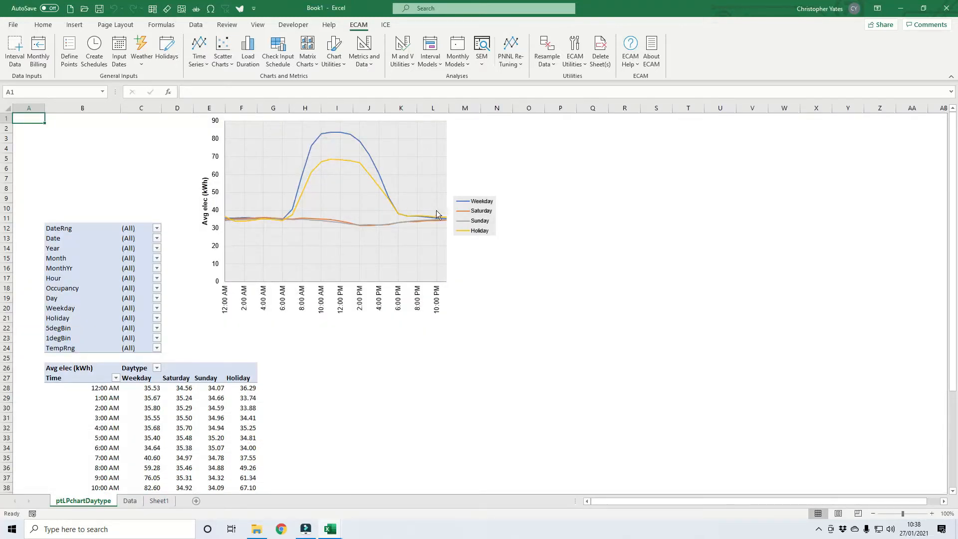
Rename the electricity load profile sheet as "ptLPchartDaytype elec".
double_click(68, 501)
left_click(113, 500)
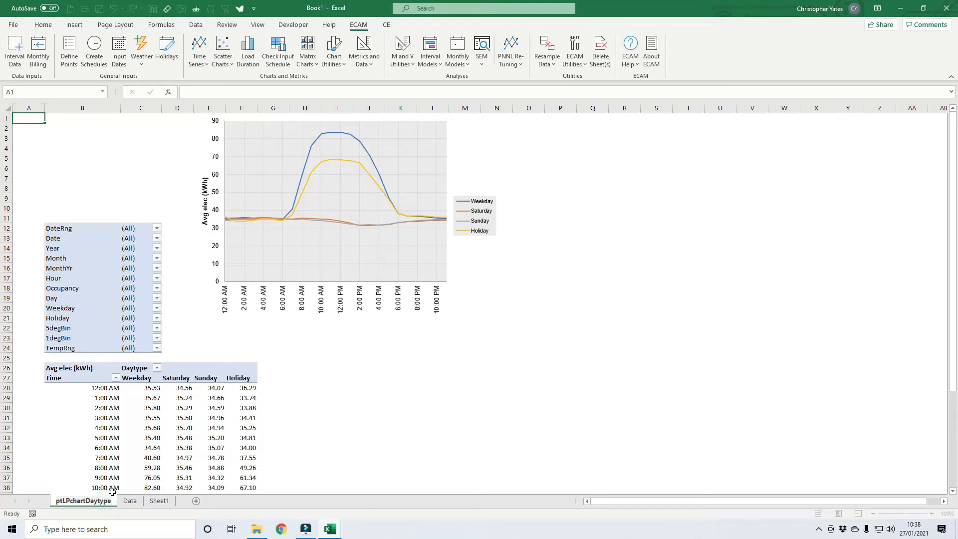
type("elec")
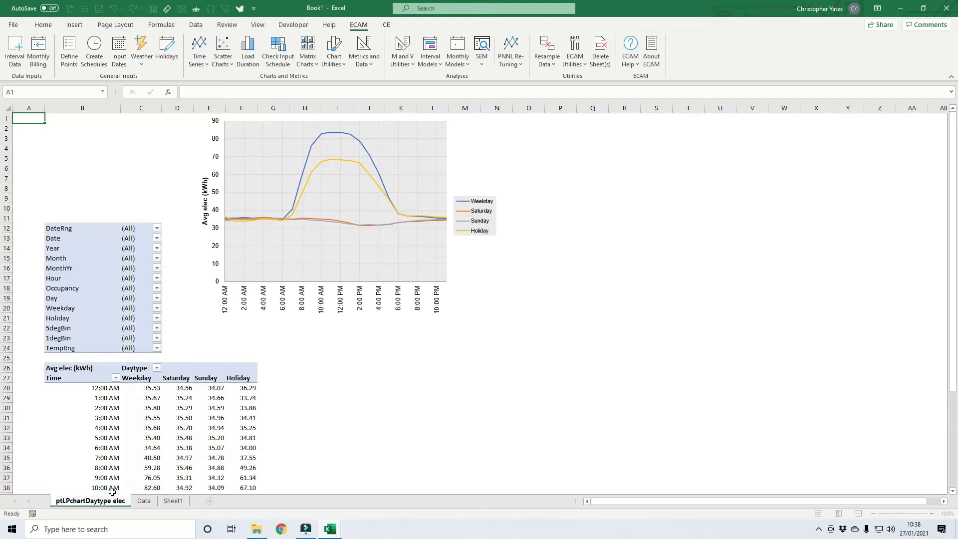
key("Return")
Create a load profile by daytype for the gas (kWh) point from the Data sheet and review its chart and table.
left_click(145, 501)
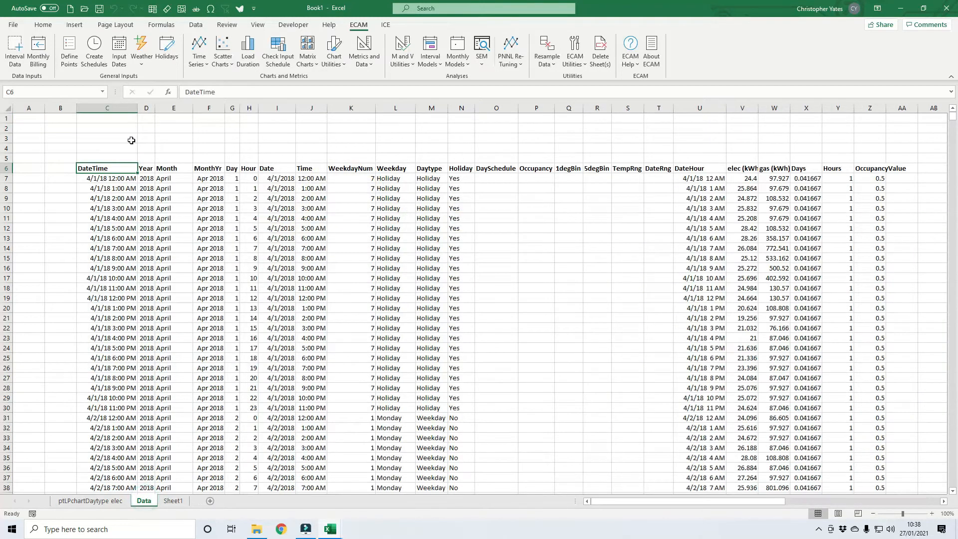
left_click(174, 178)
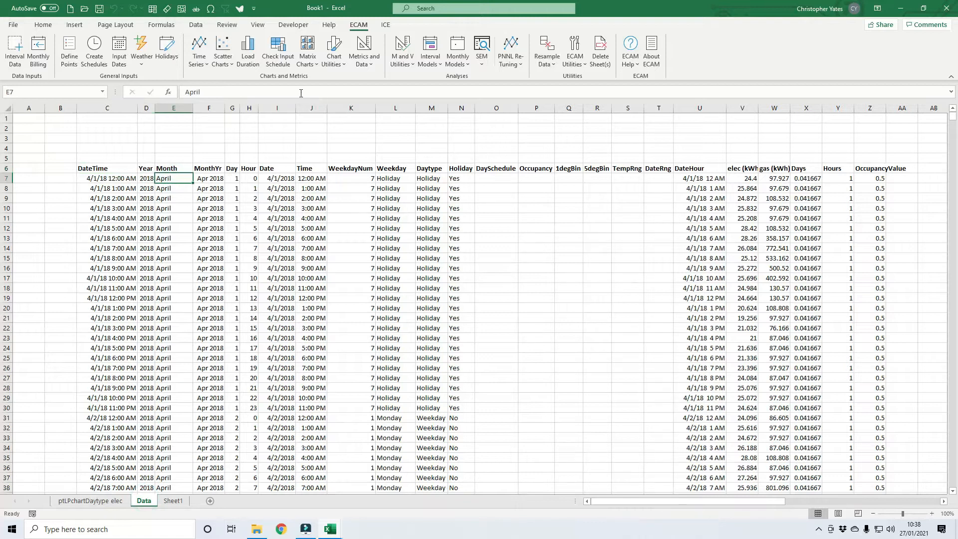
left_click(199, 55)
left_click(248, 93)
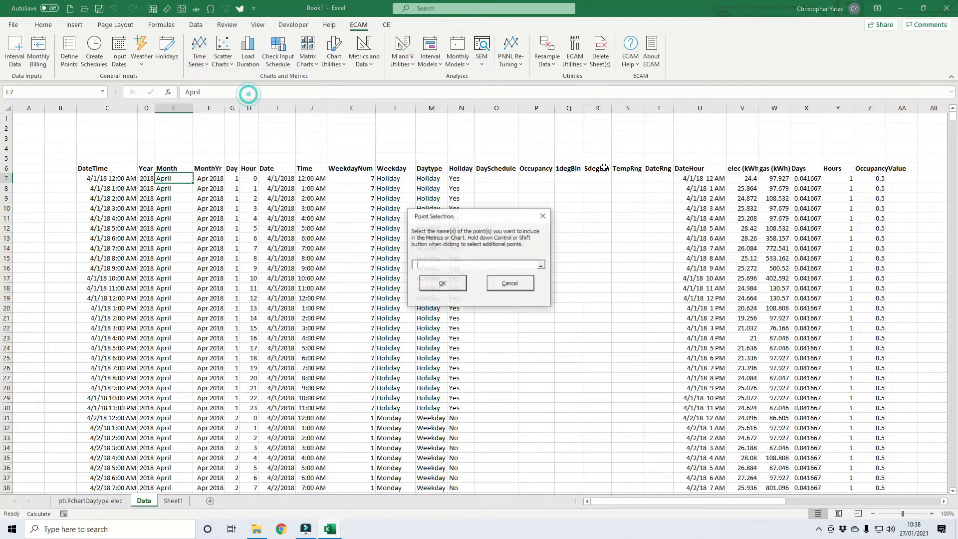
left_click(774, 169)
left_click(454, 284)
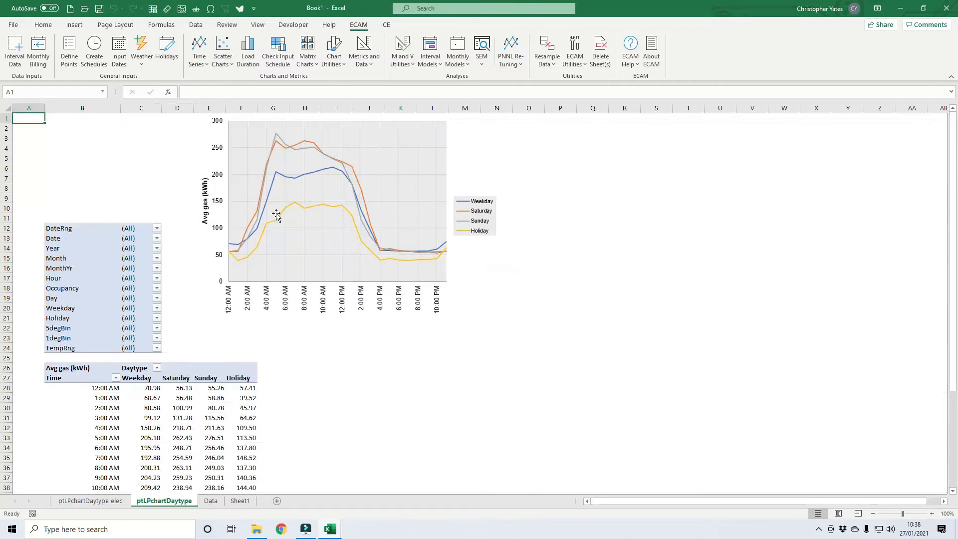
scroll(342, 305, "down", 1)
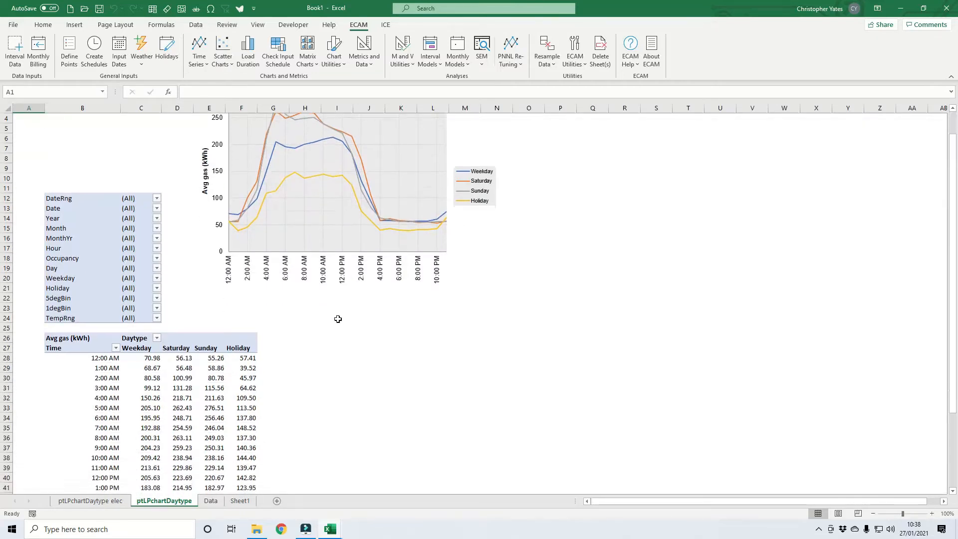
Create a box plot load profile for the gas (kWh) point from the Data sheet.
left_click(210, 501)
left_click(697, 178)
left_click(201, 50)
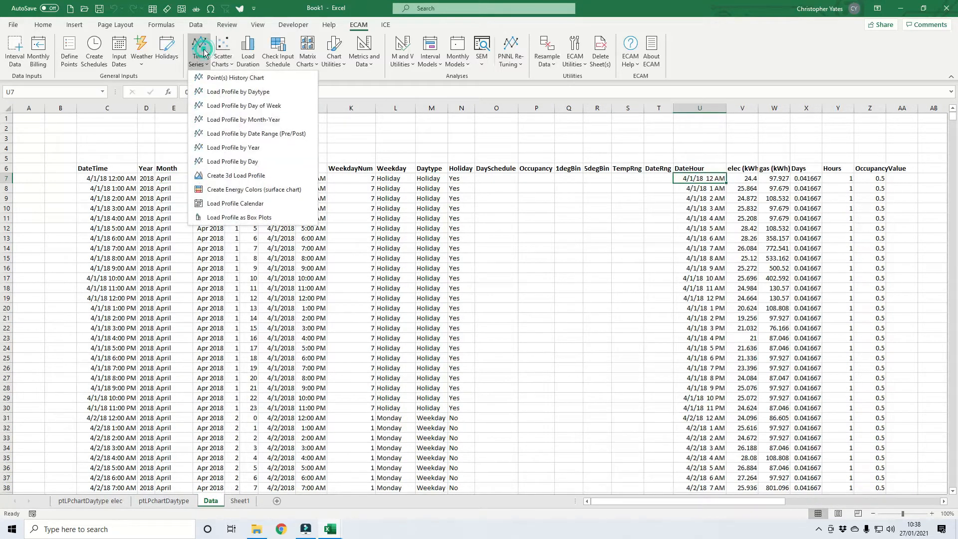
left_click(244, 218)
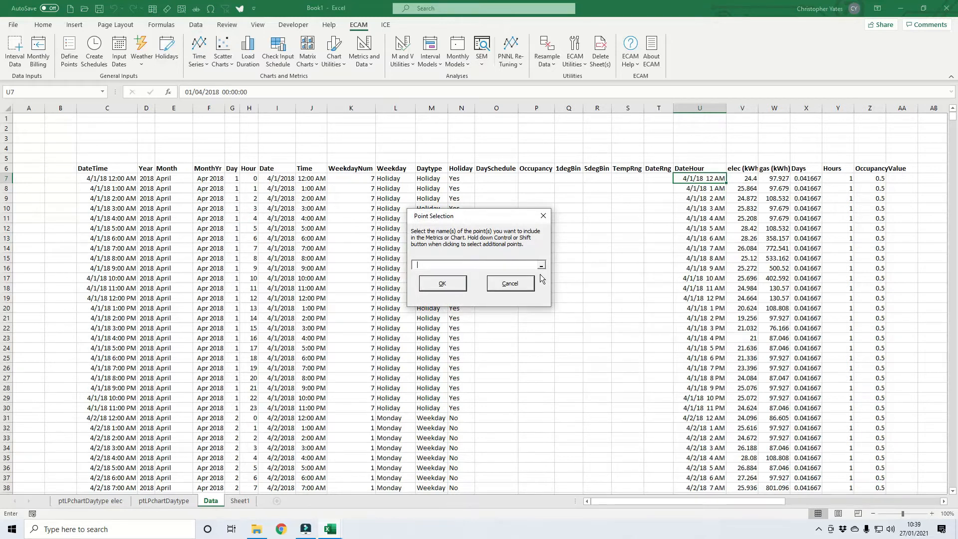
left_click(771, 169)
left_click(443, 283)
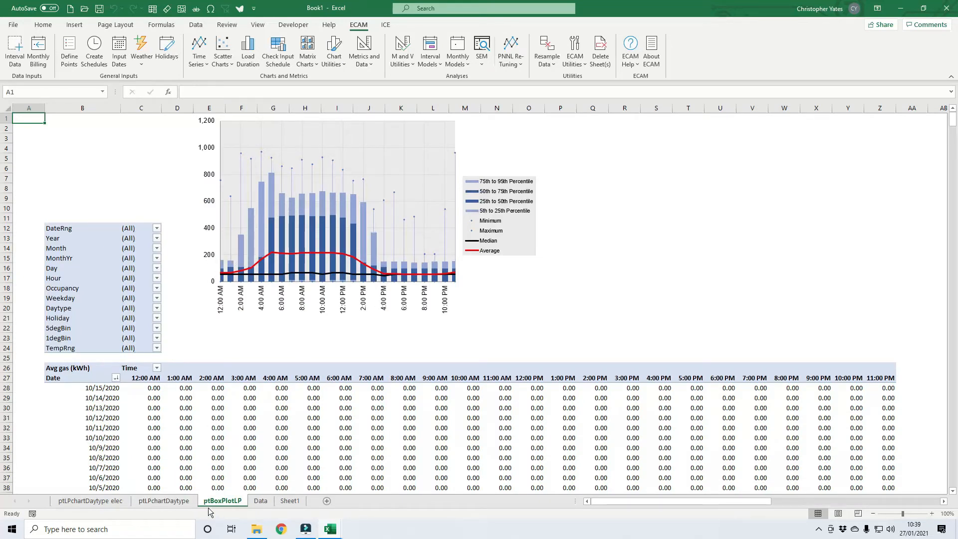
Create a box plot load profile for the elec (kWh) point from the Data sheet.
left_click(260, 501)
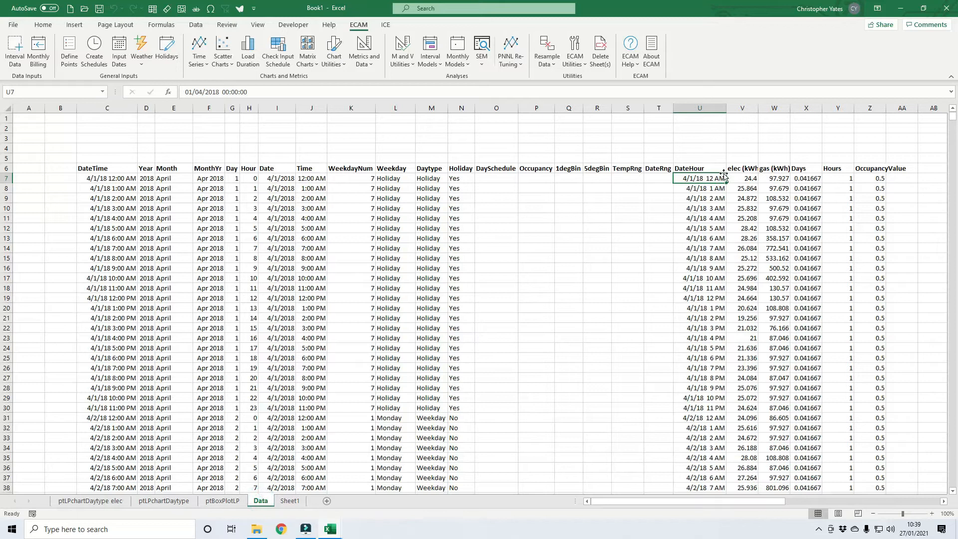
left_click(201, 57)
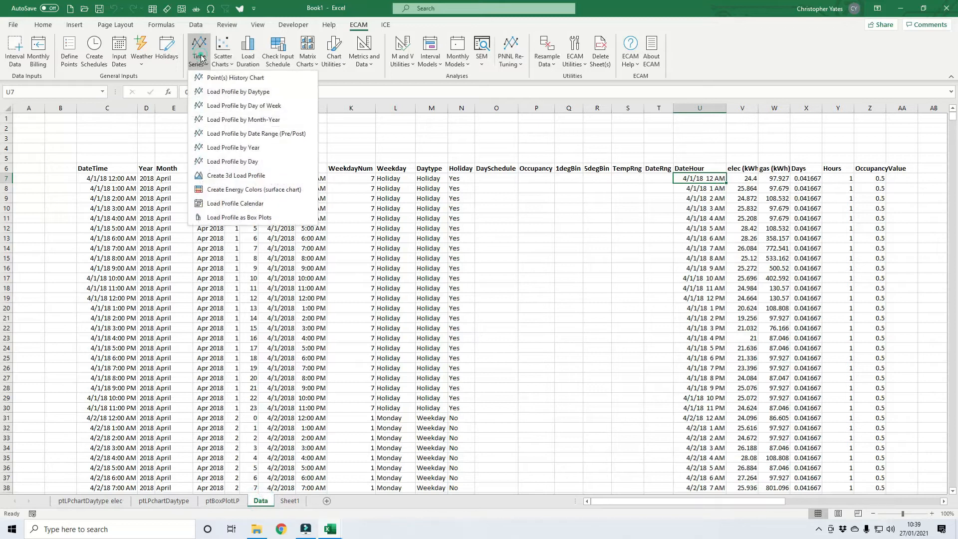
left_click(220, 217)
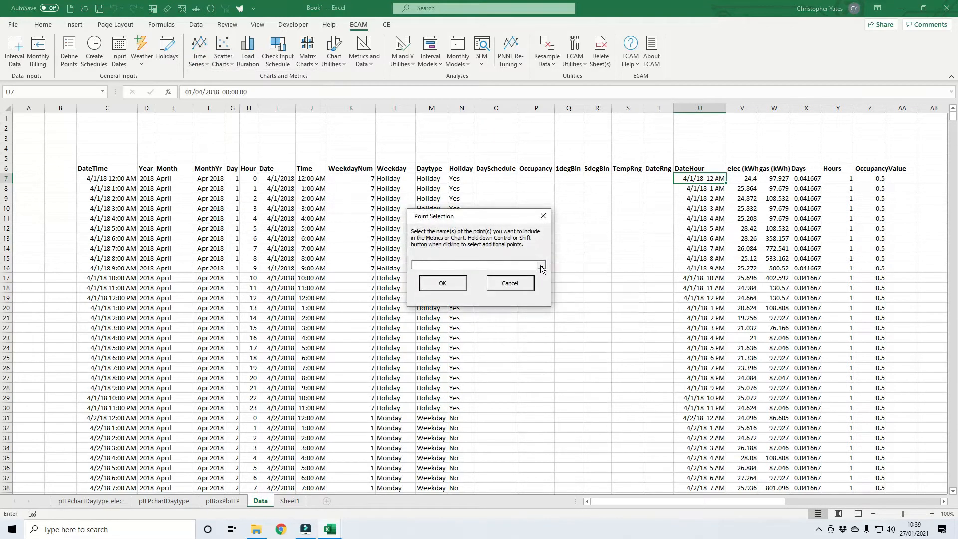
left_click(748, 169)
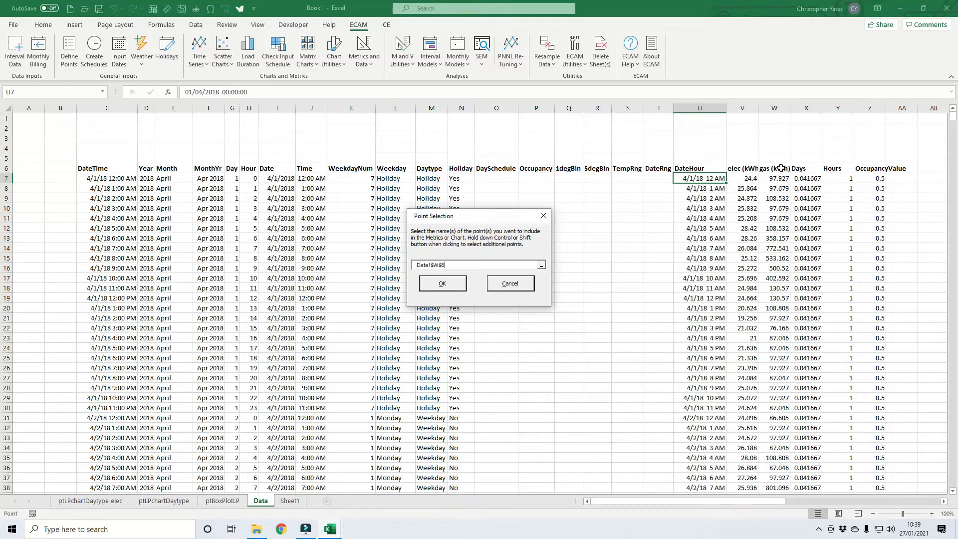
left_click(442, 283)
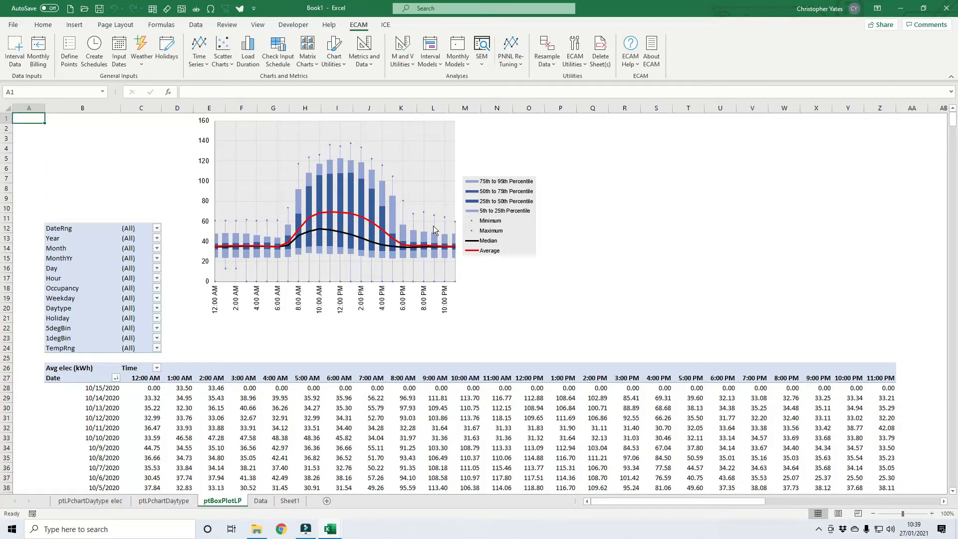
Filter the electricity box plot load profile to the year 2019.
left_click(157, 238)
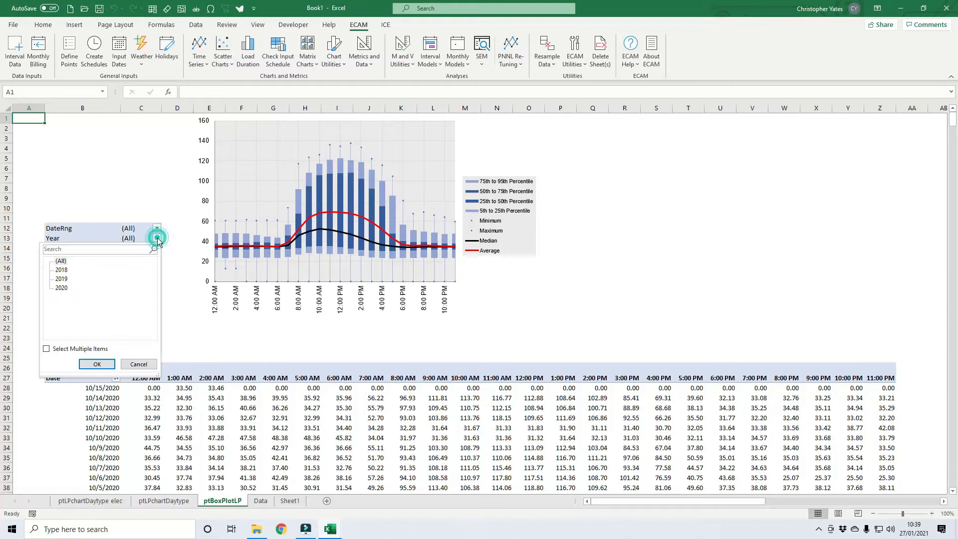
left_click(61, 278)
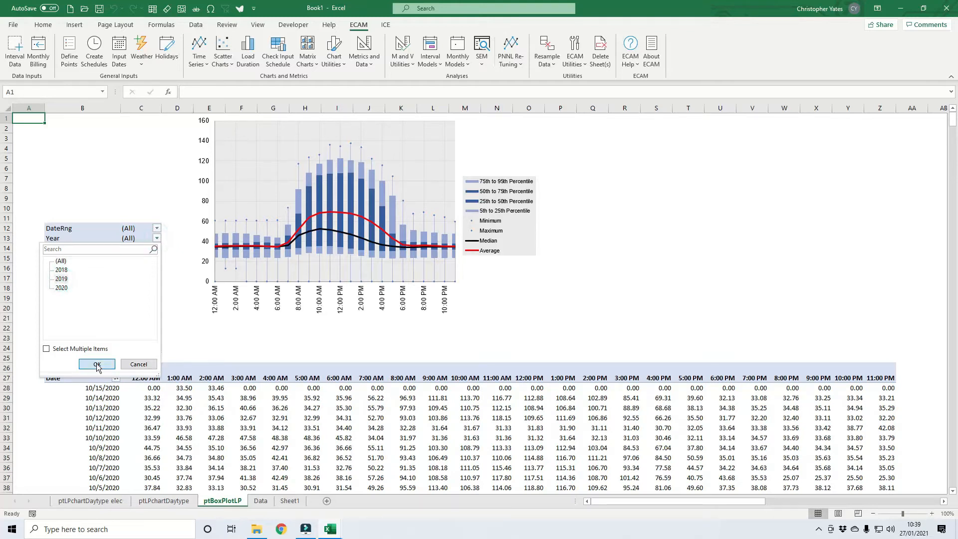
left_click(97, 364)
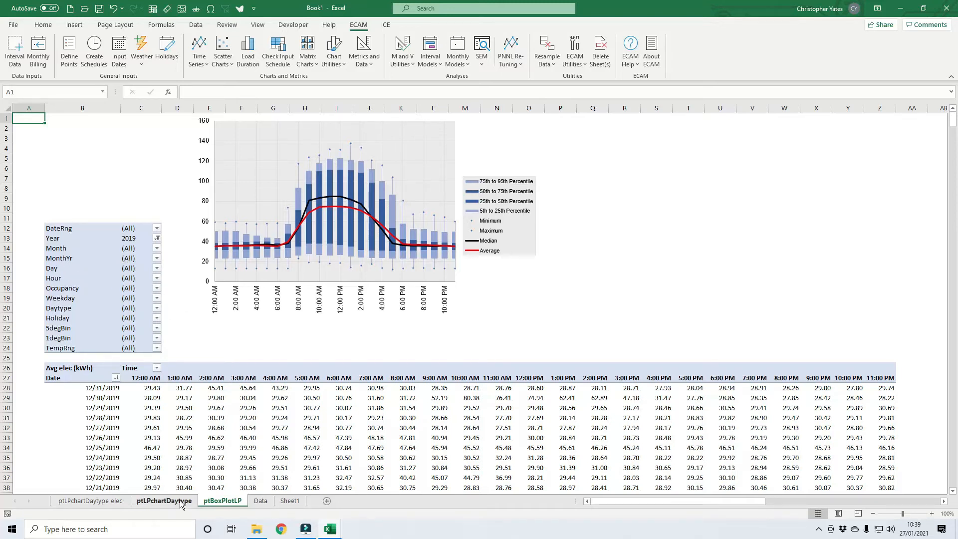
Filter the electricity box plot's Daytype to multiple items, Saturday and Sunday.
mouse_move(309, 234)
left_click(64, 308)
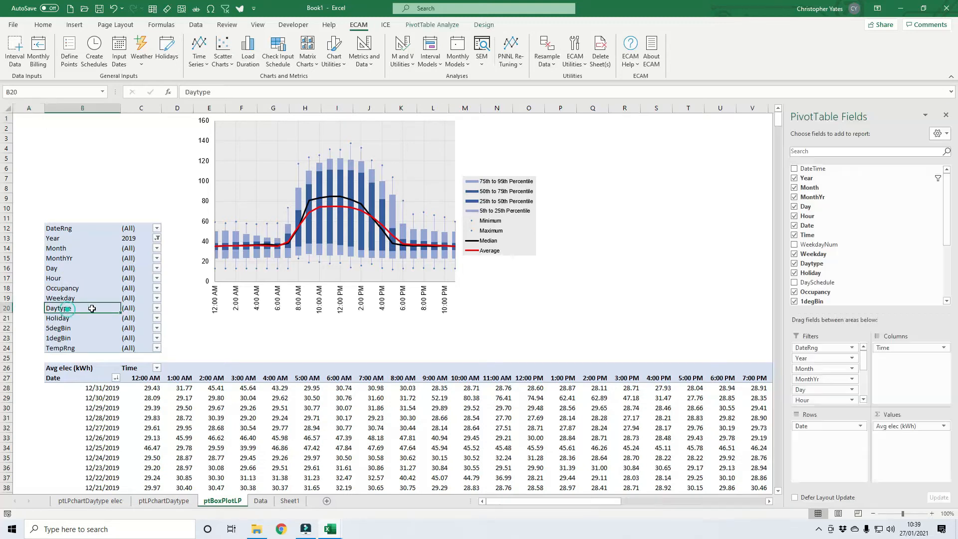
left_click(157, 308)
left_click(67, 358)
left_click(47, 419)
left_click(58, 349)
left_click(96, 434)
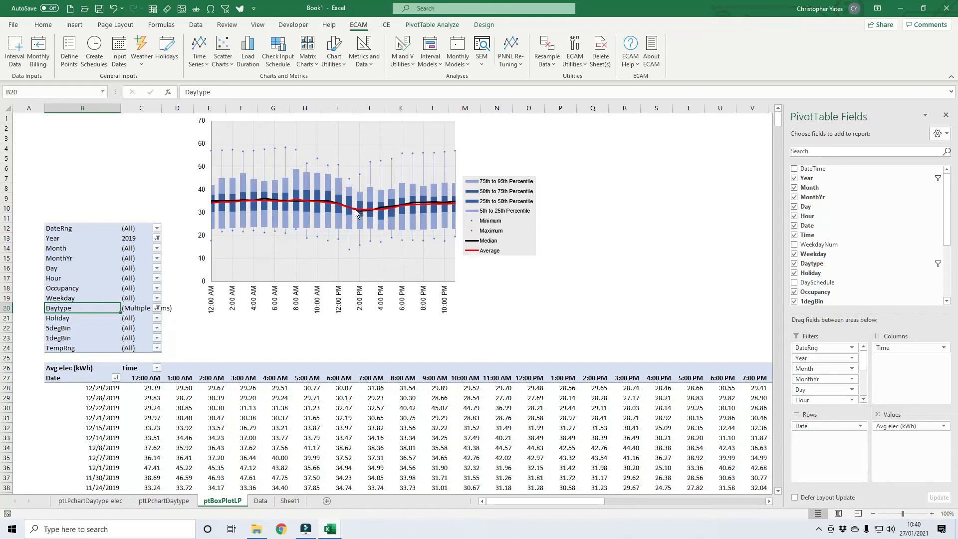
Examine how the first rows of the Data sheet are classified in the Weekday and Daytype columns.
left_click(260, 502)
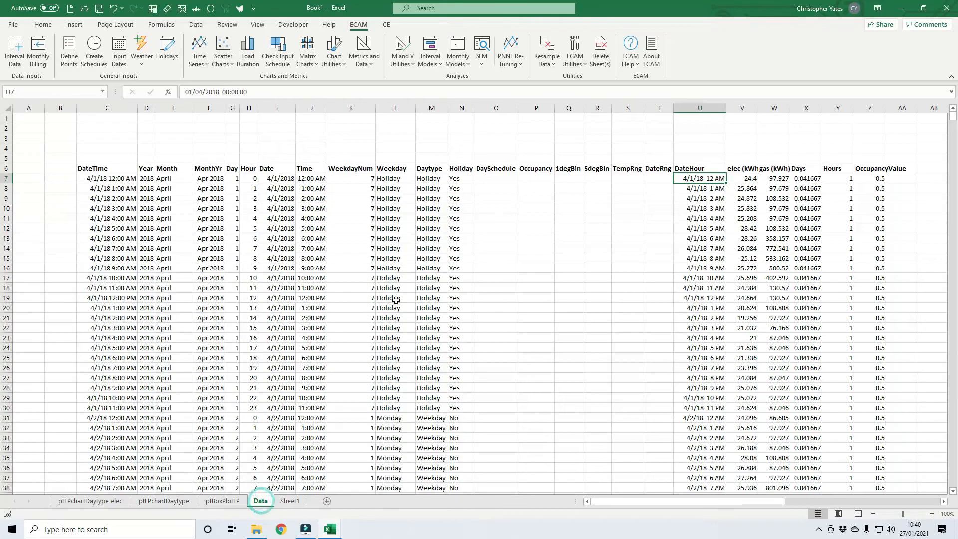
left_click(400, 179)
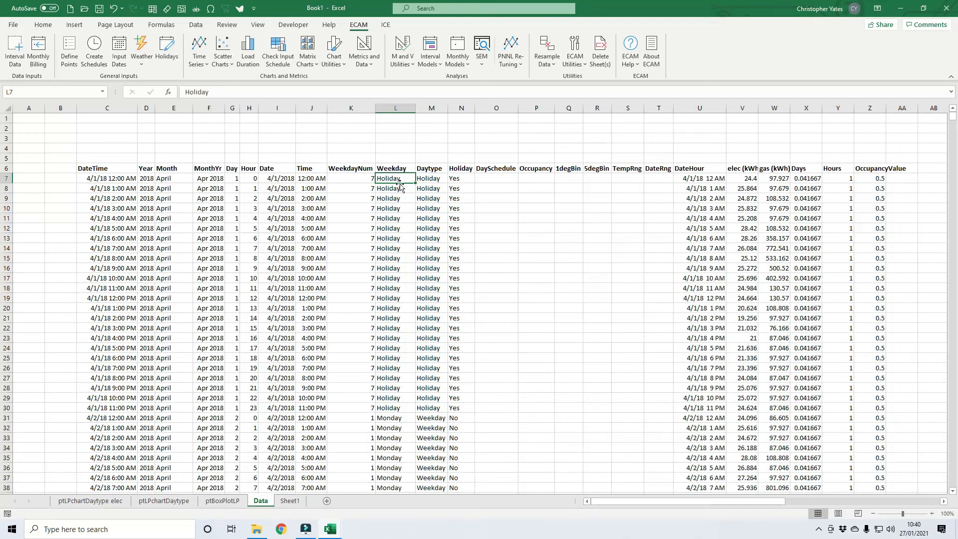
left_click(427, 180)
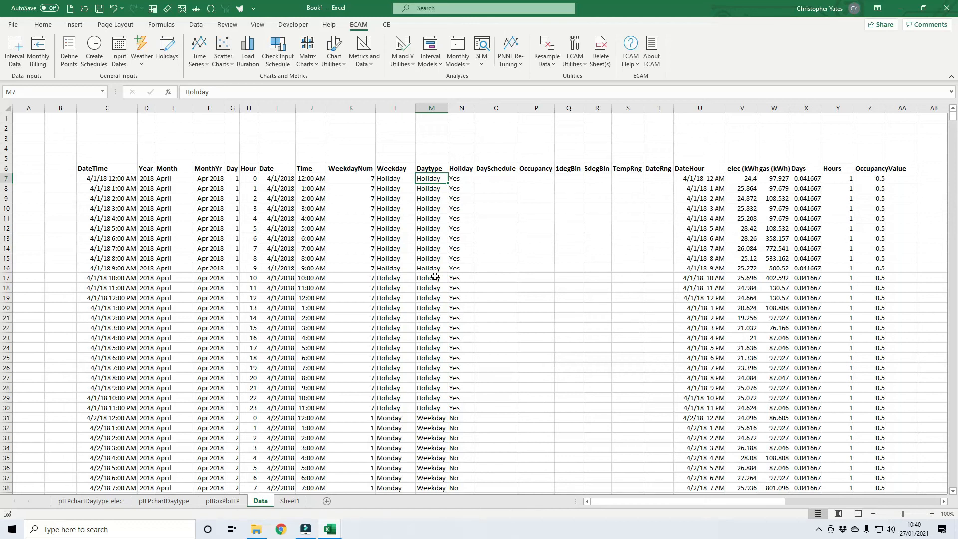
mouse_move(306, 533)
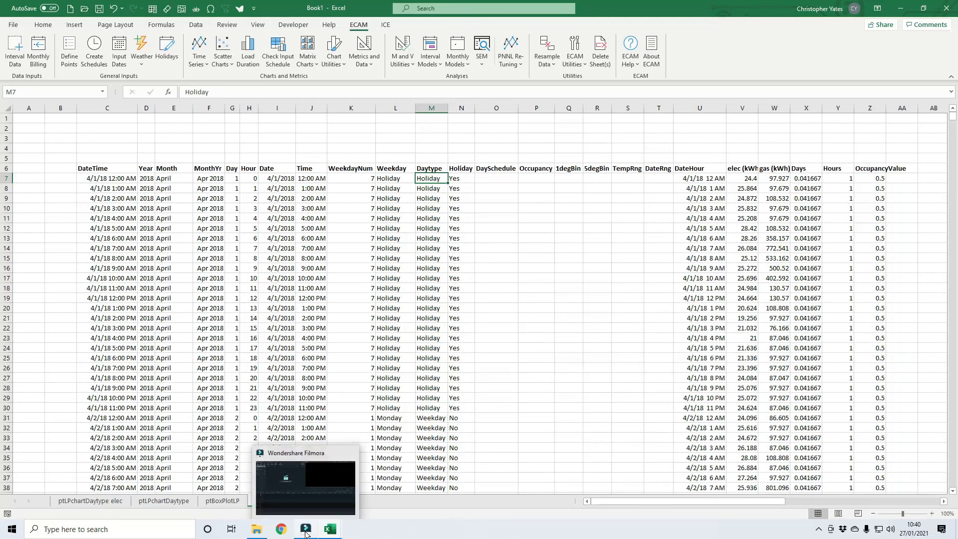